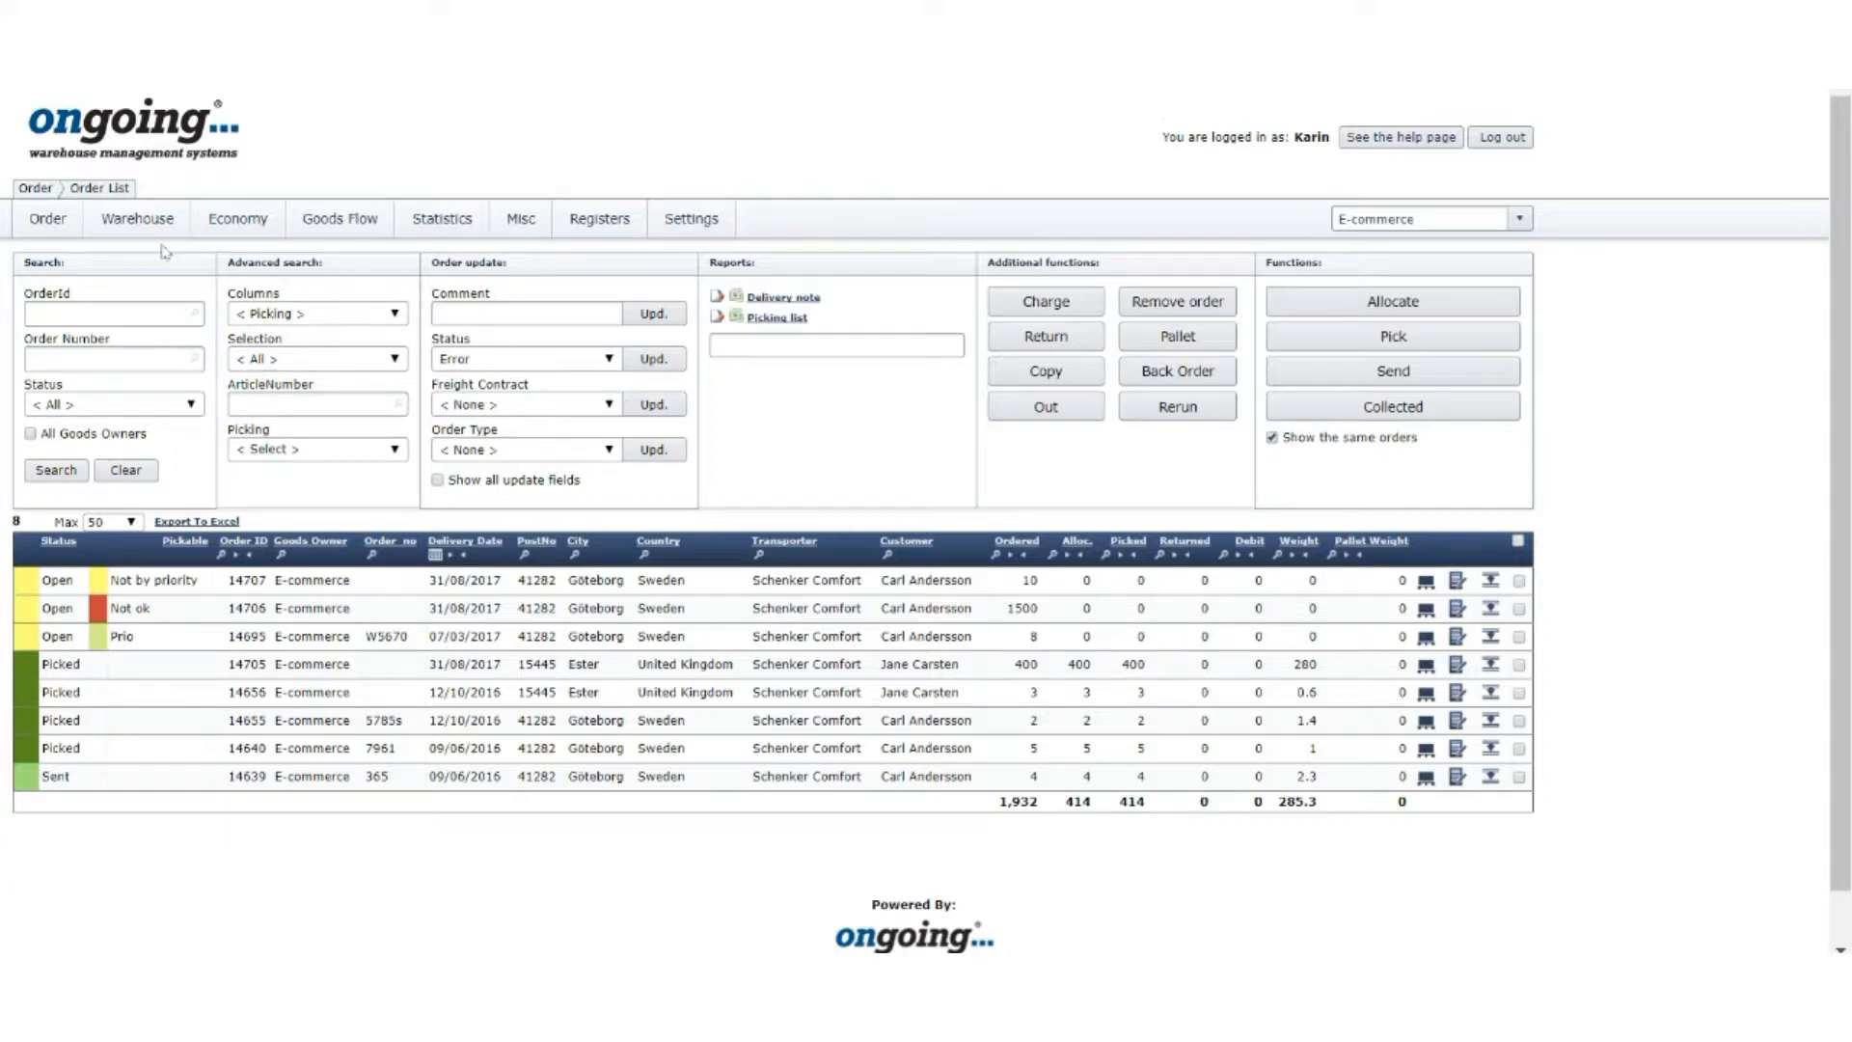
Step: View the Stock-taking page of the warehouse, followed by its Inventory task page
mouse_move(153, 241)
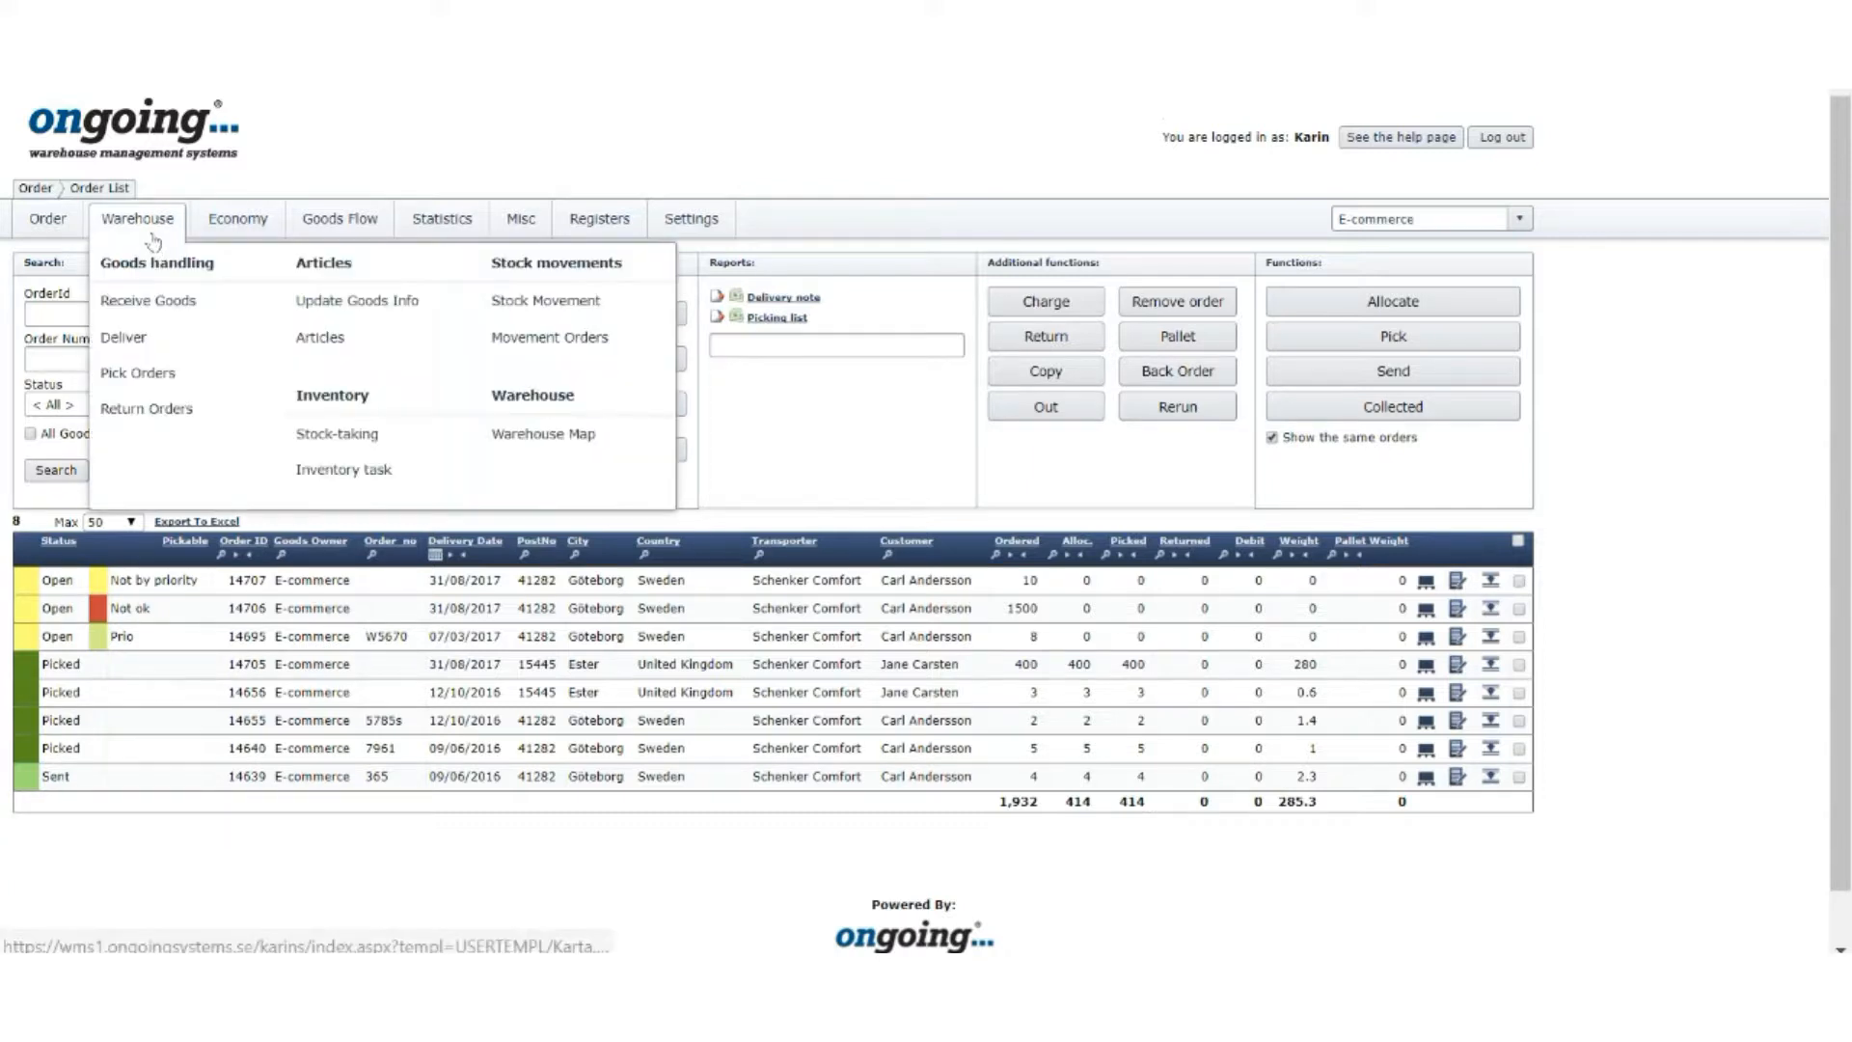
left_click(359, 433)
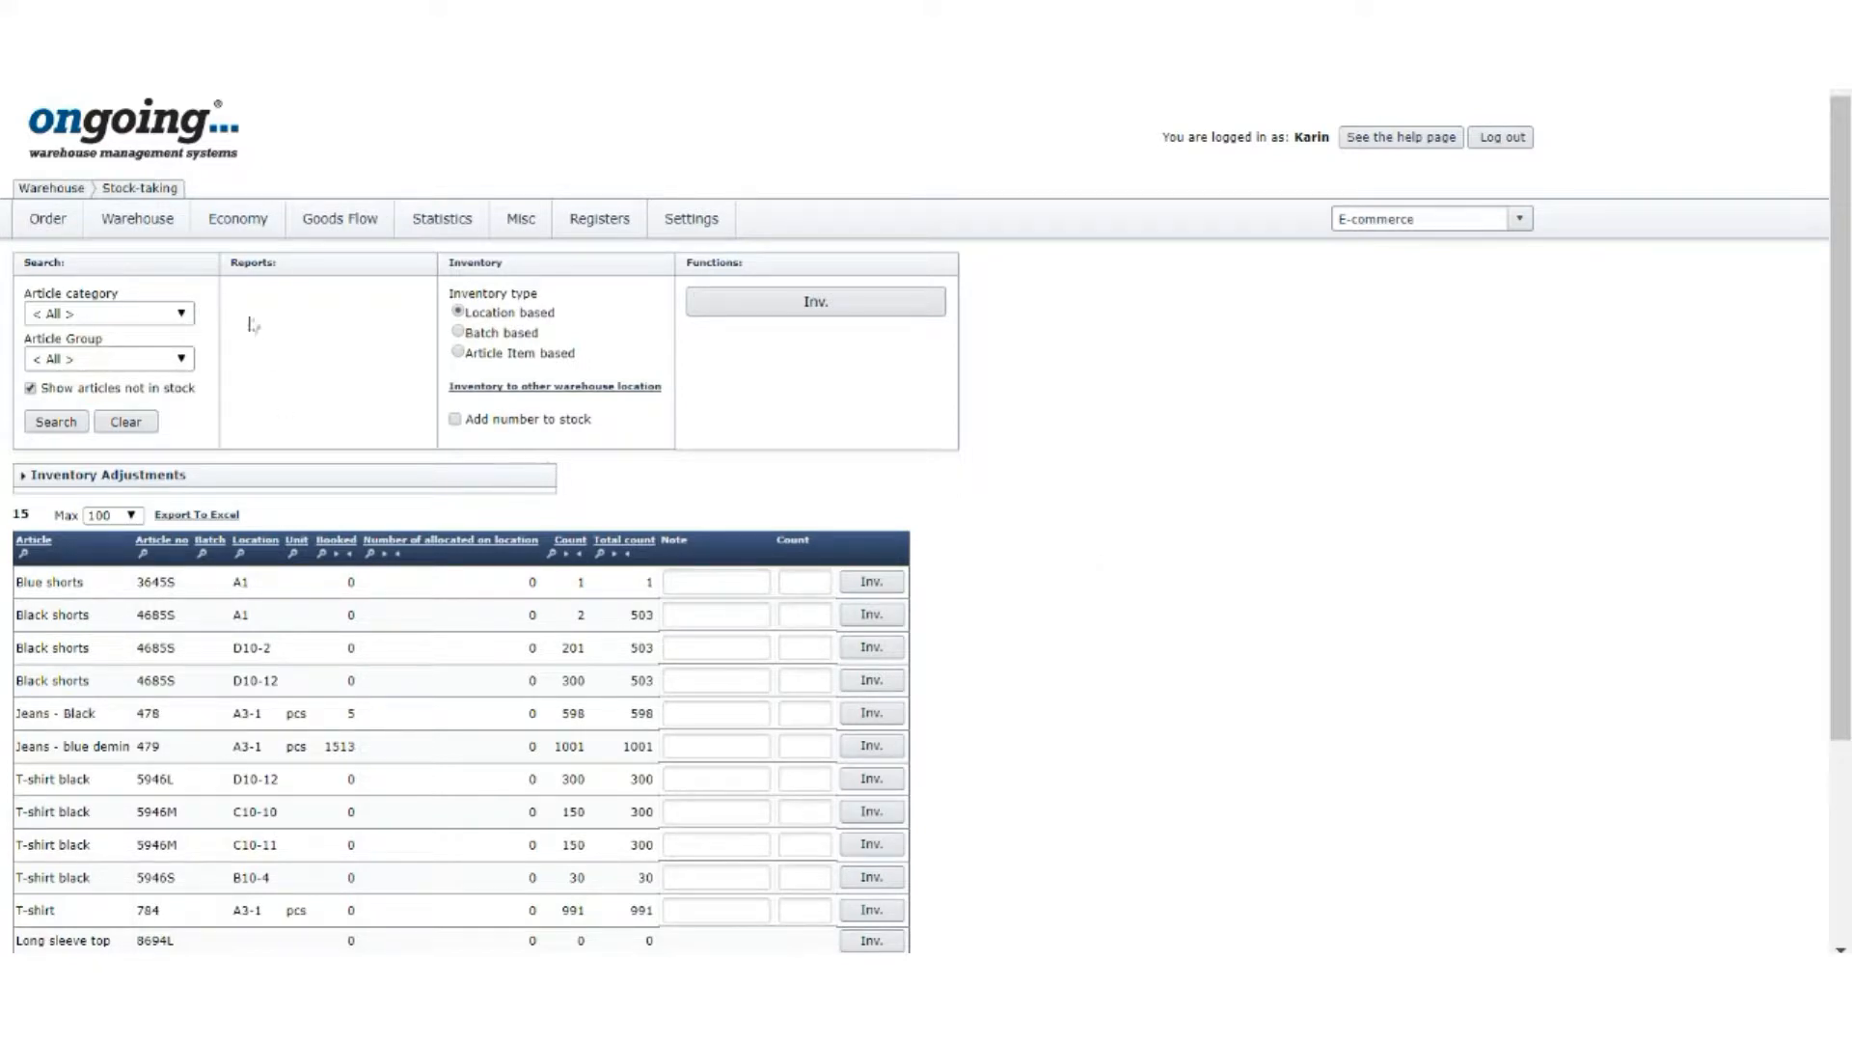
mouse_move(135, 232)
left_click(345, 467)
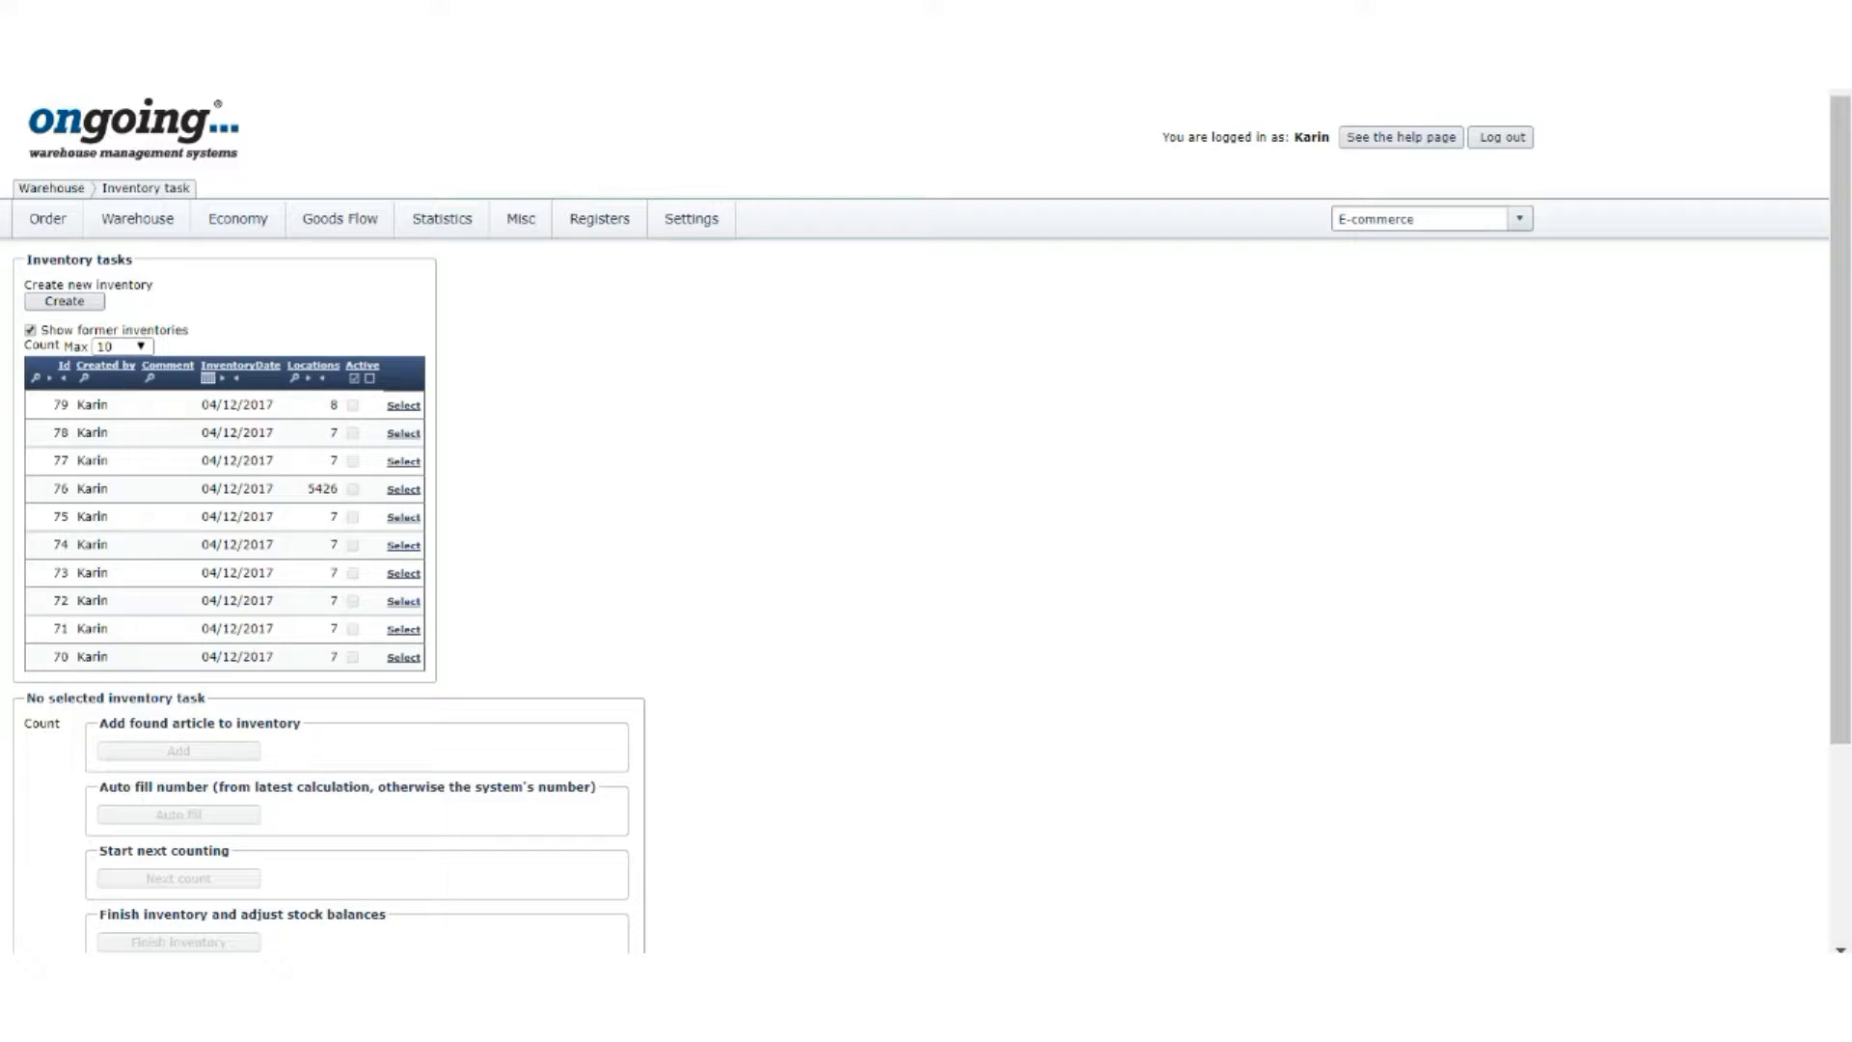
Step: Check the order list for allocated orders with the Picking filter, and remove the filter again
left_click(53, 228)
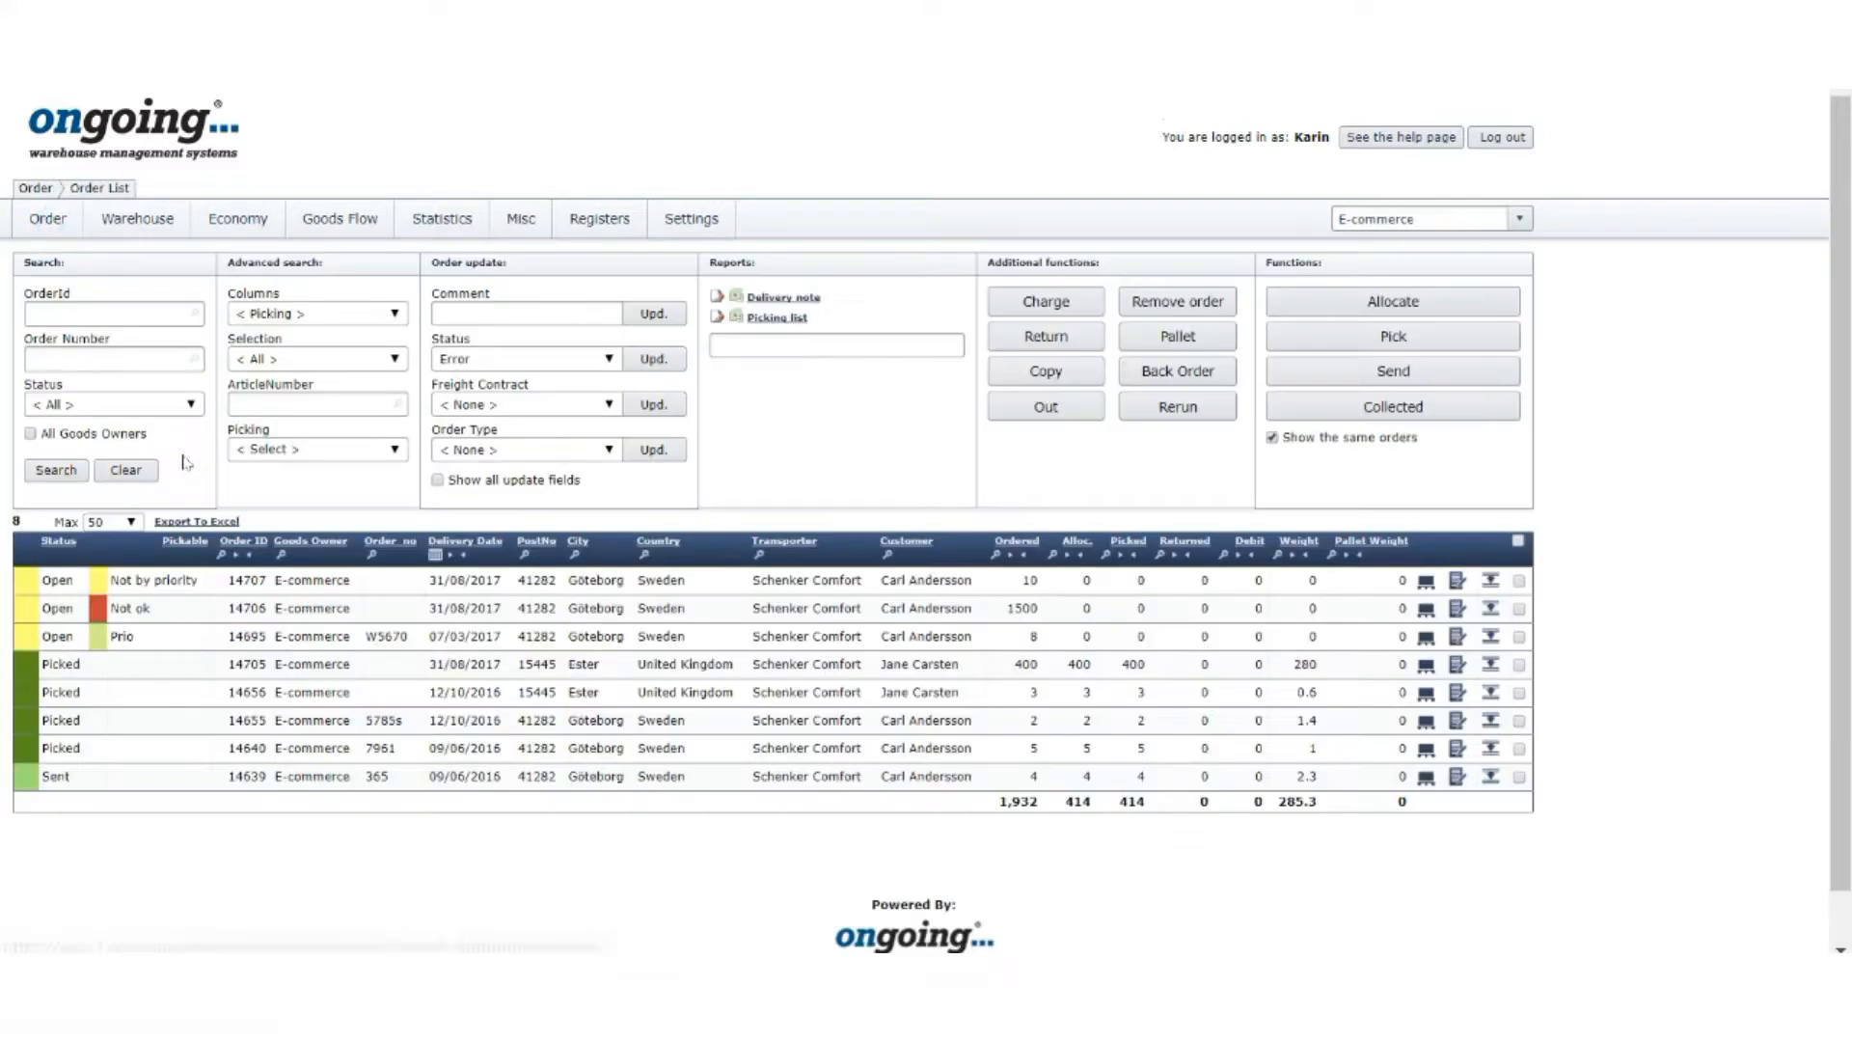
left_click(389, 455)
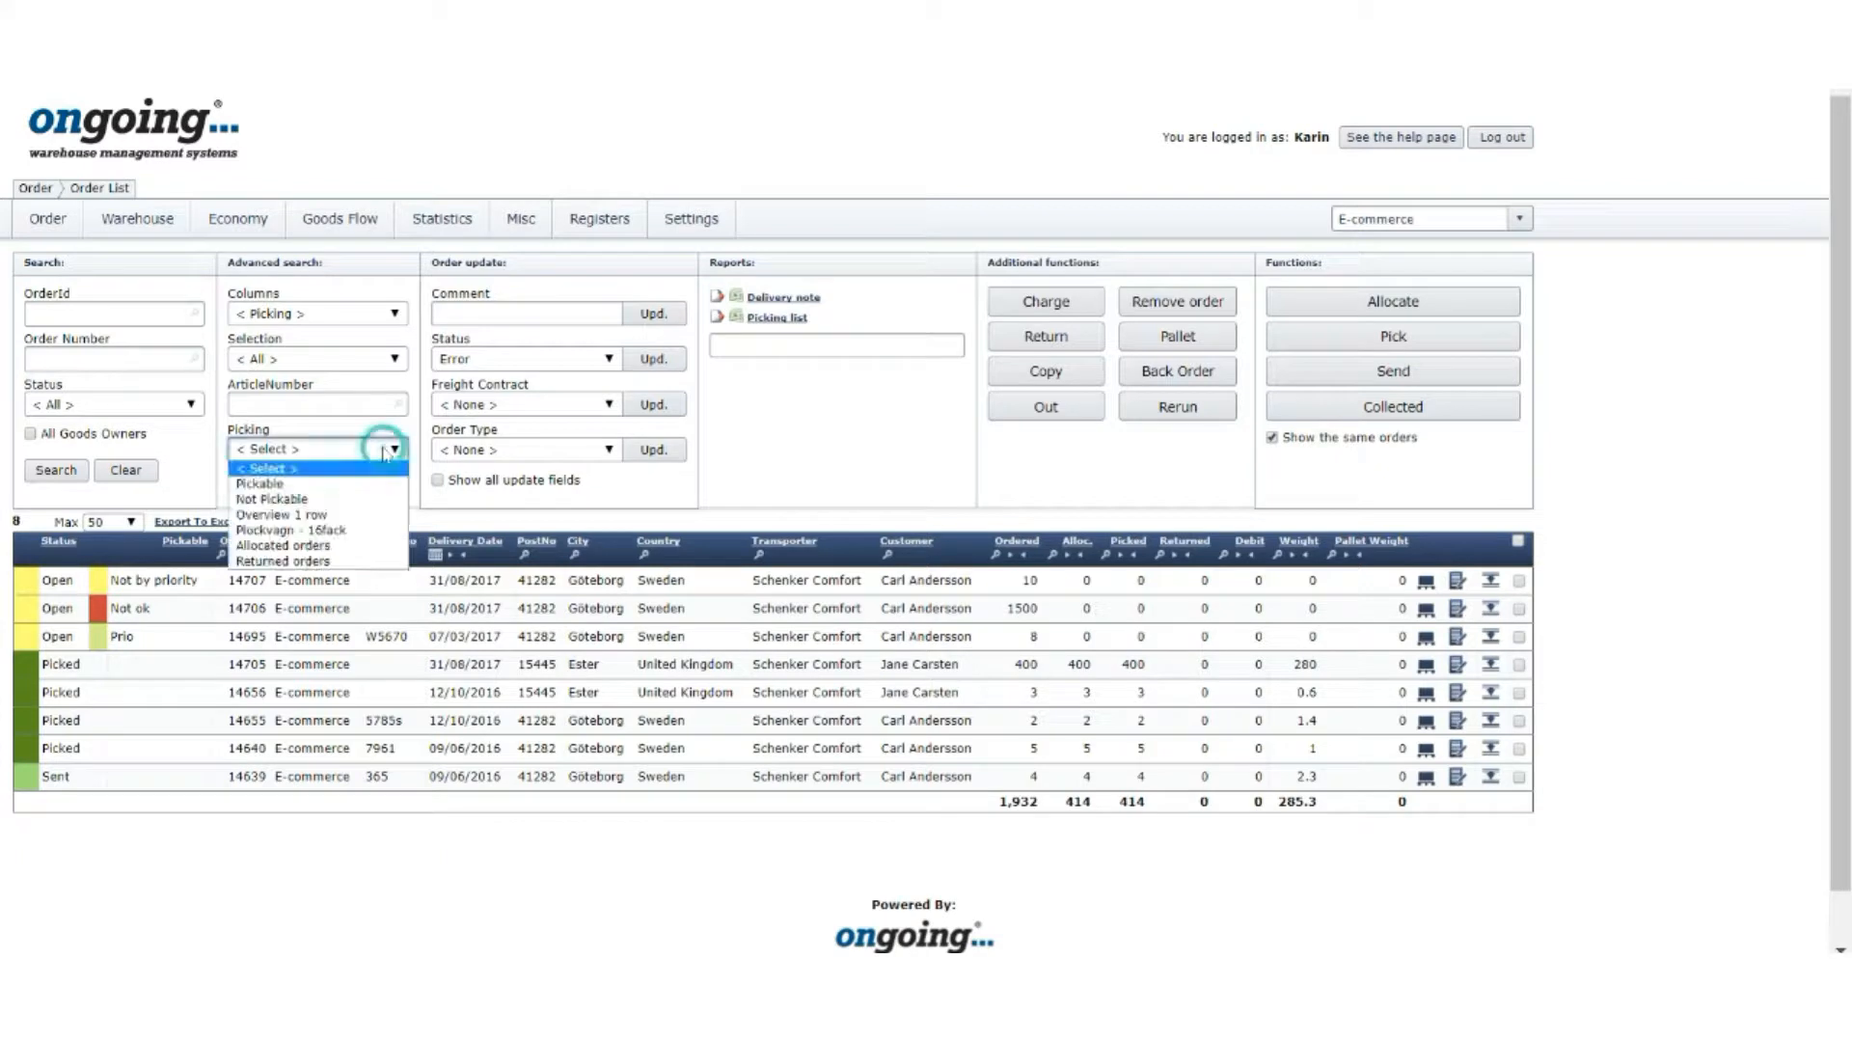
left_click(337, 549)
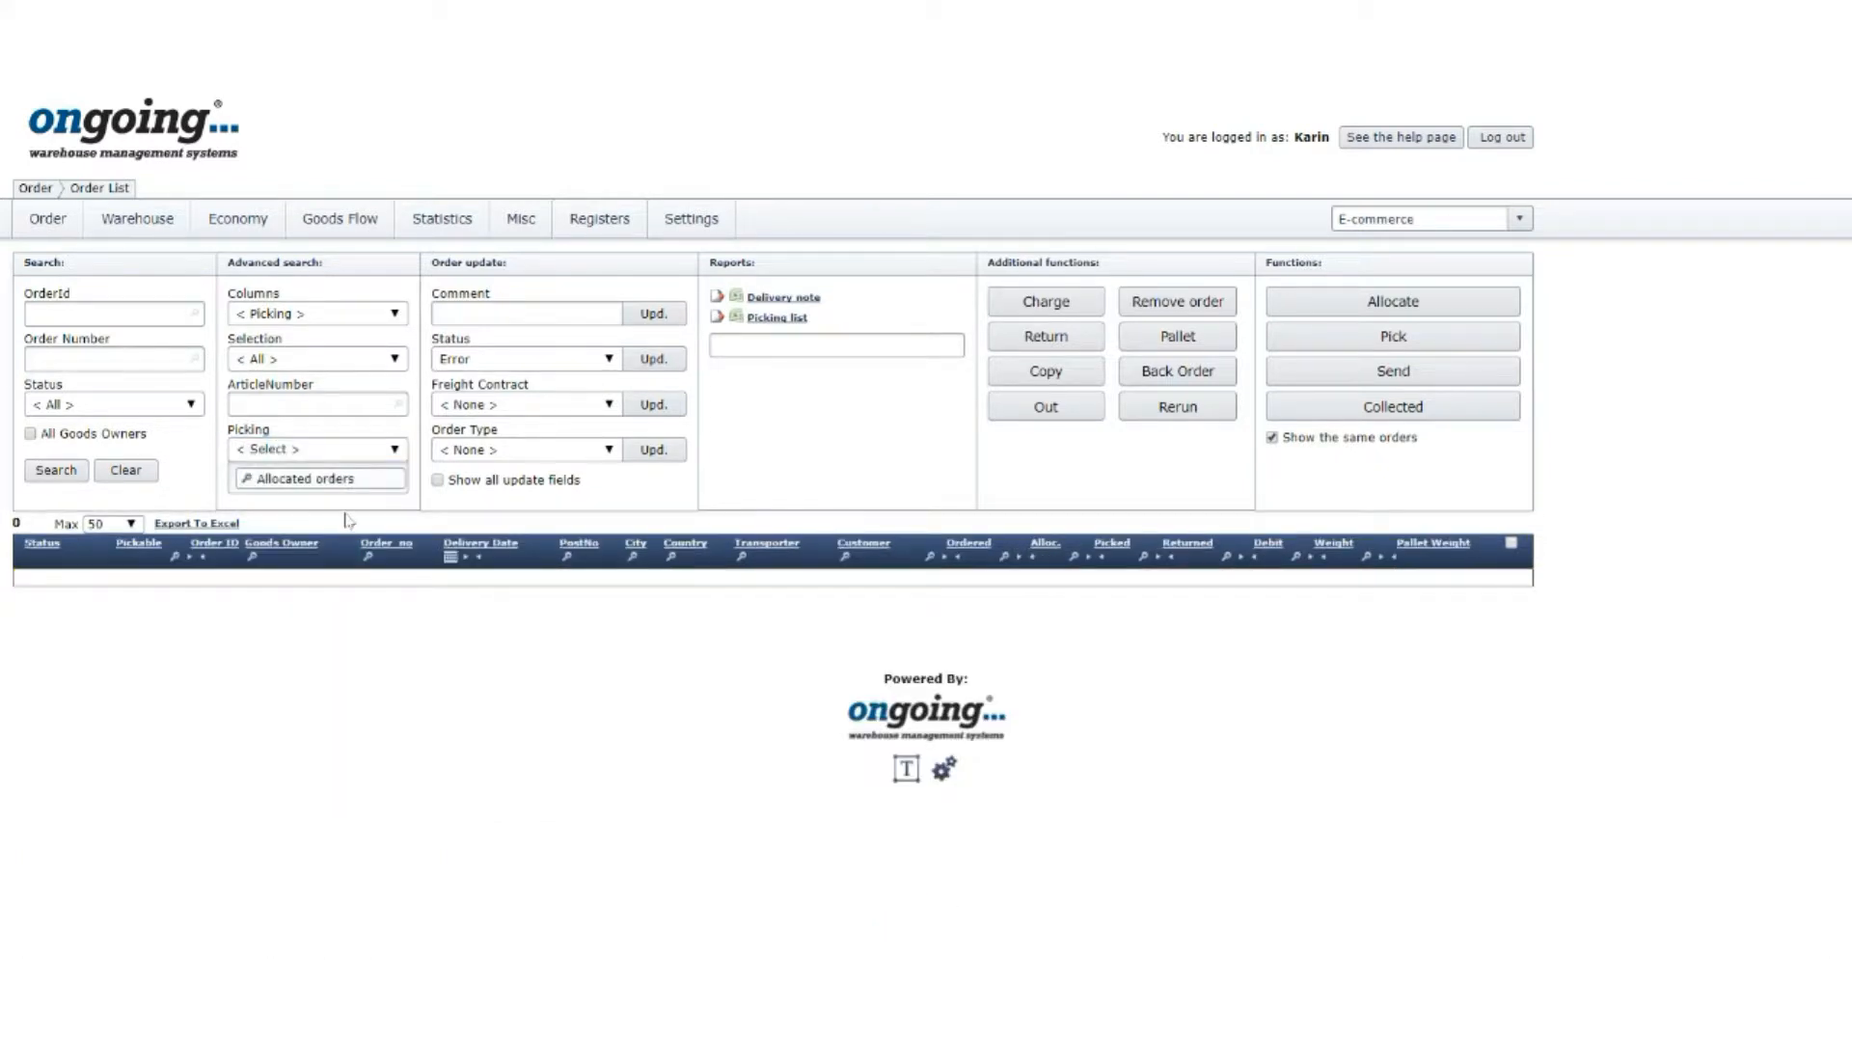
left_click(315, 478)
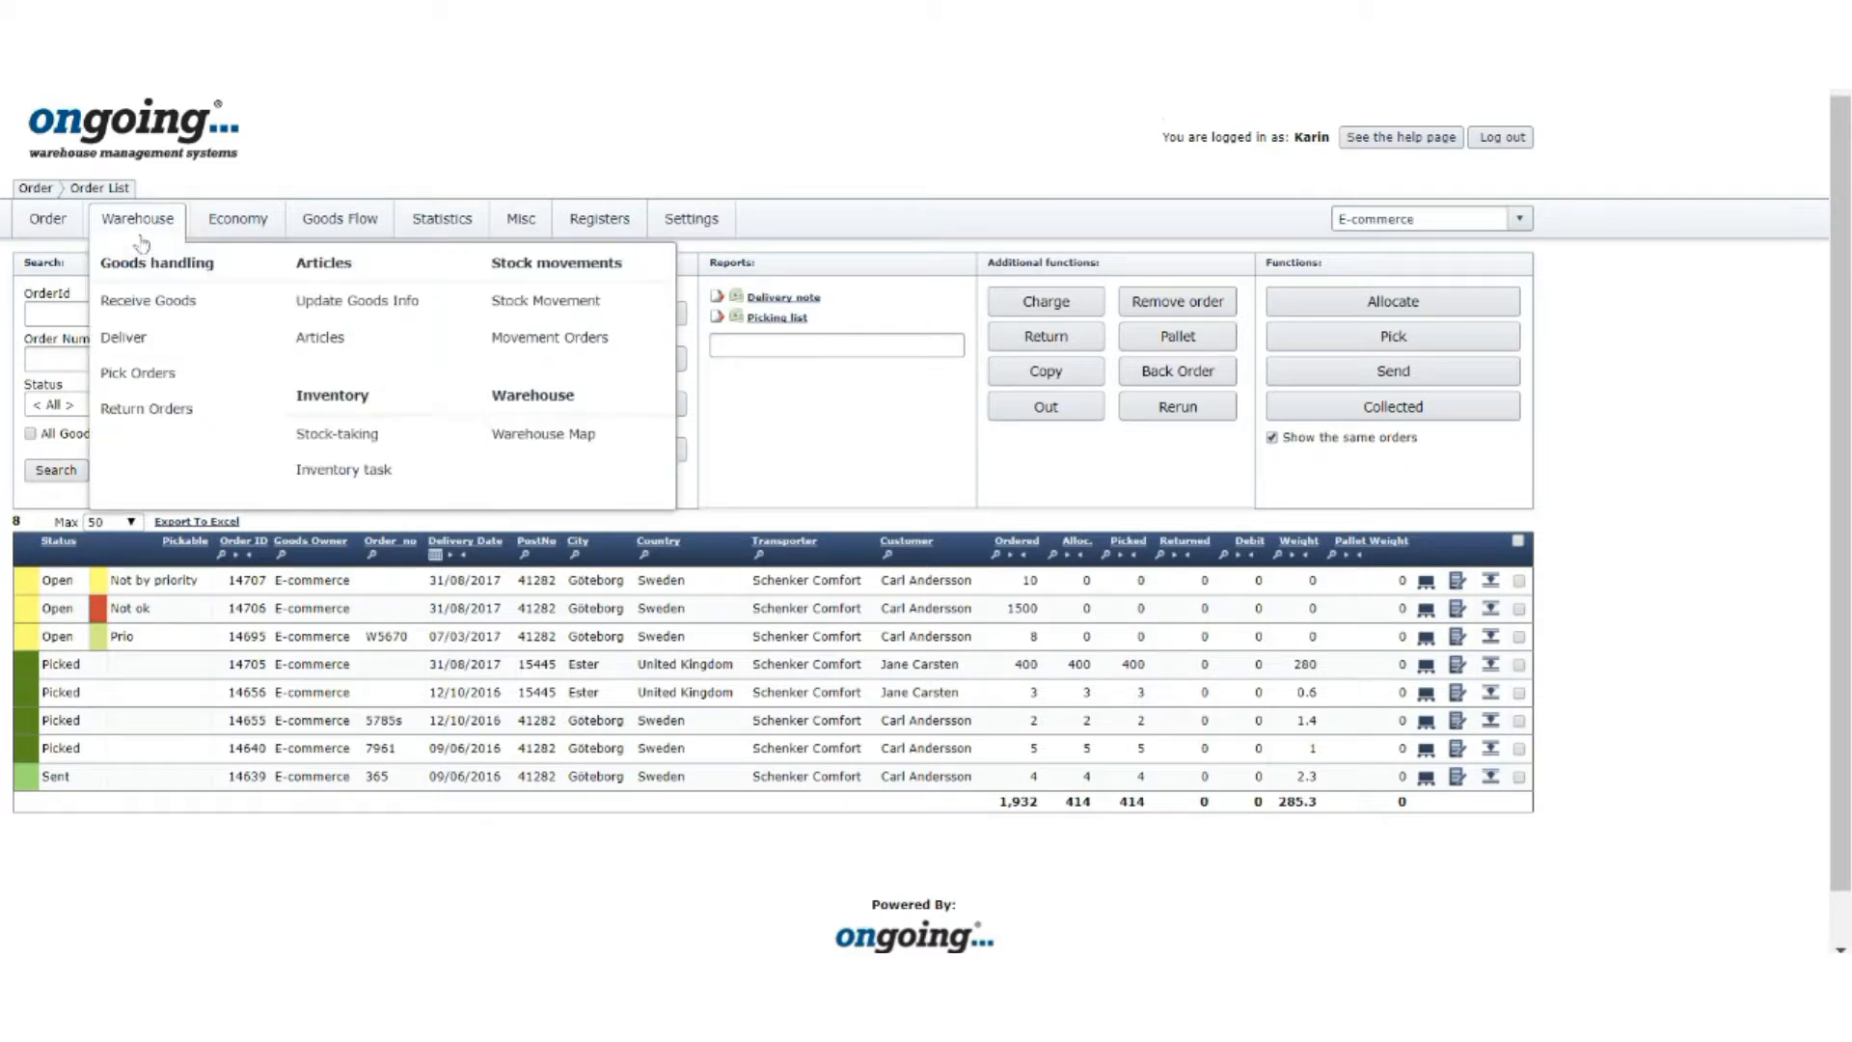
Step: Create a new inventory task of the Normal type, after viewing the article item based and location based options
mouse_move(141, 231)
left_click(342, 467)
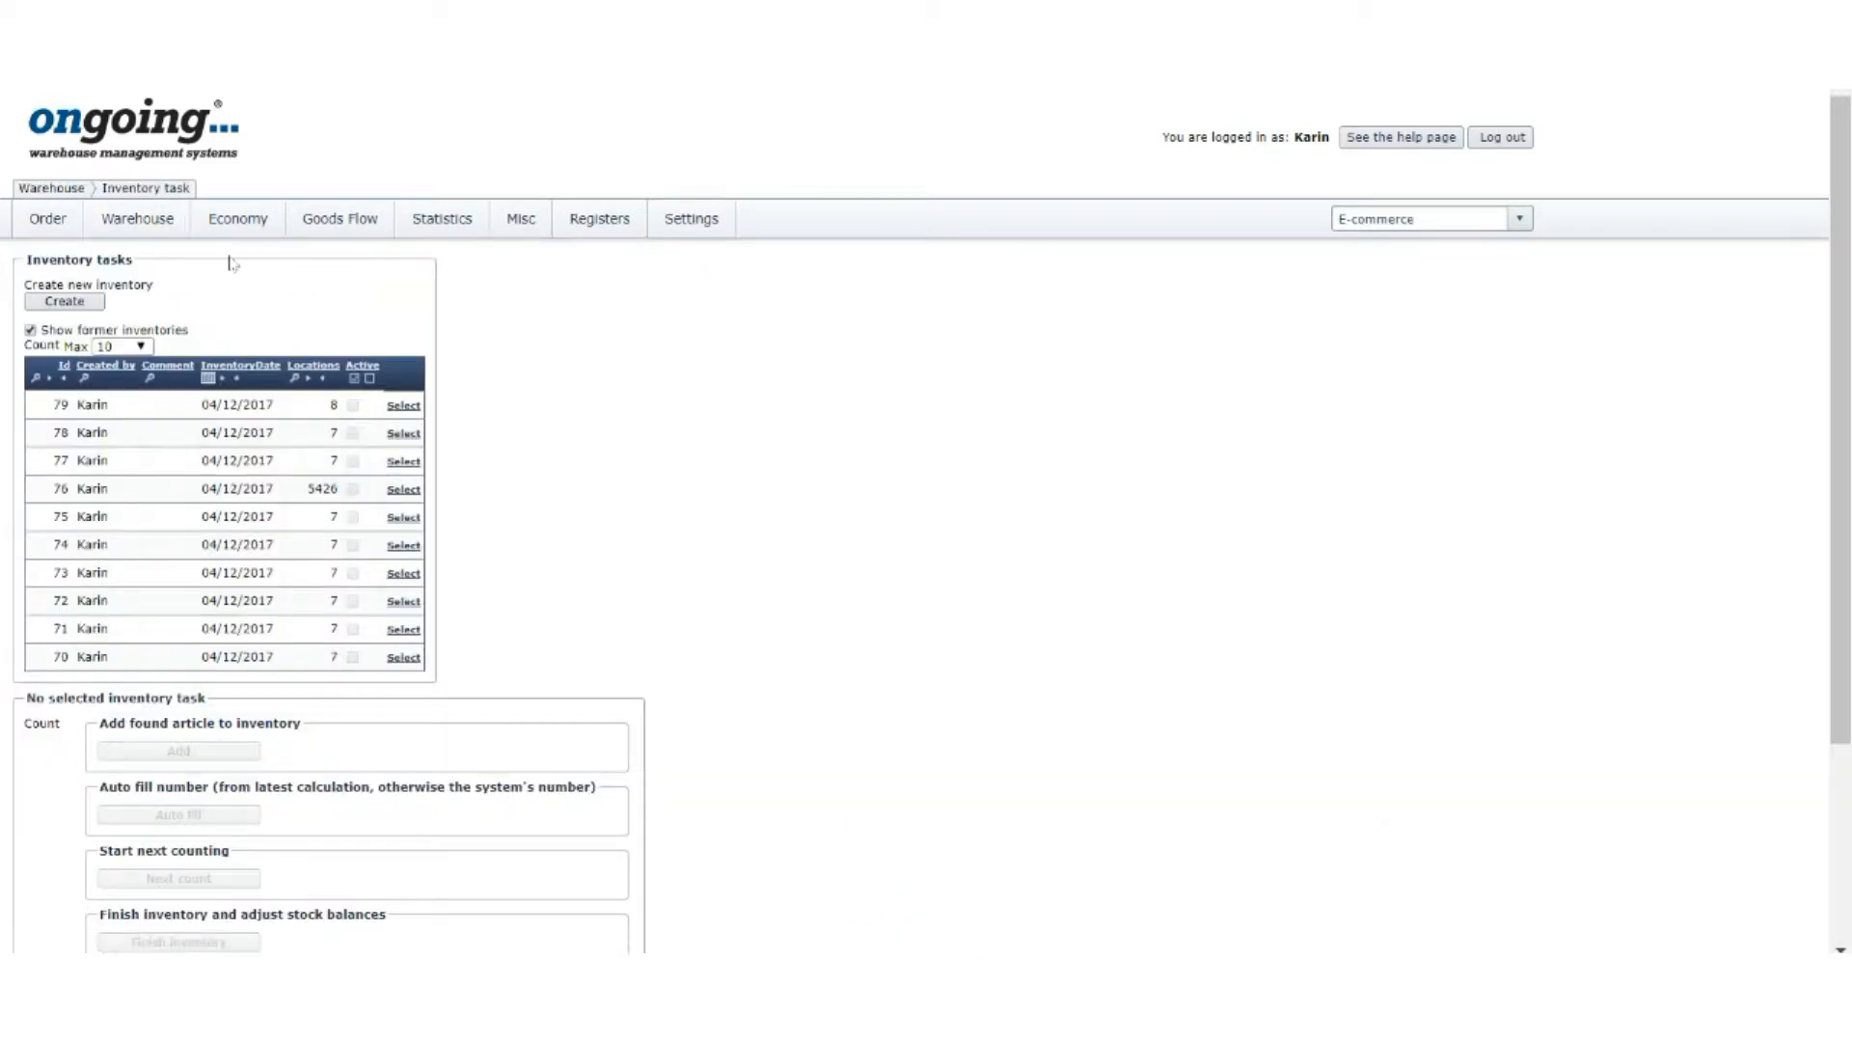
left_click(66, 302)
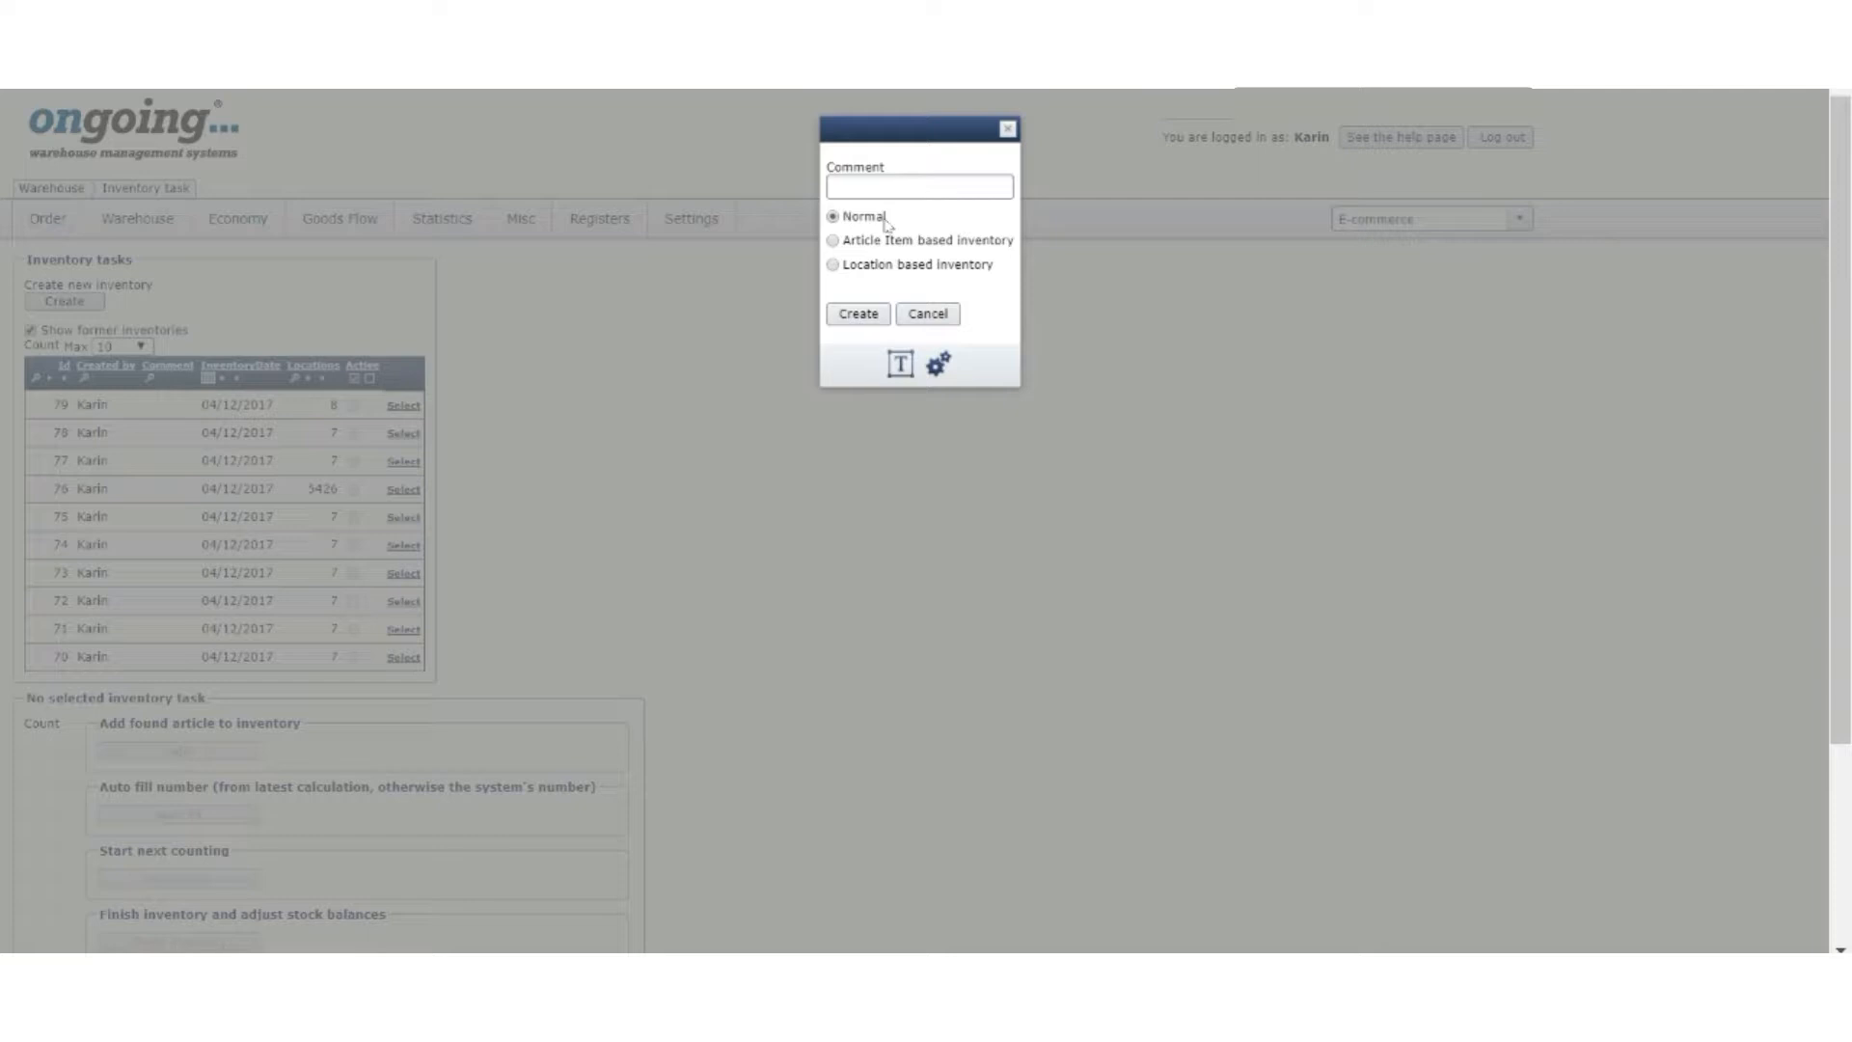
left_click(891, 241)
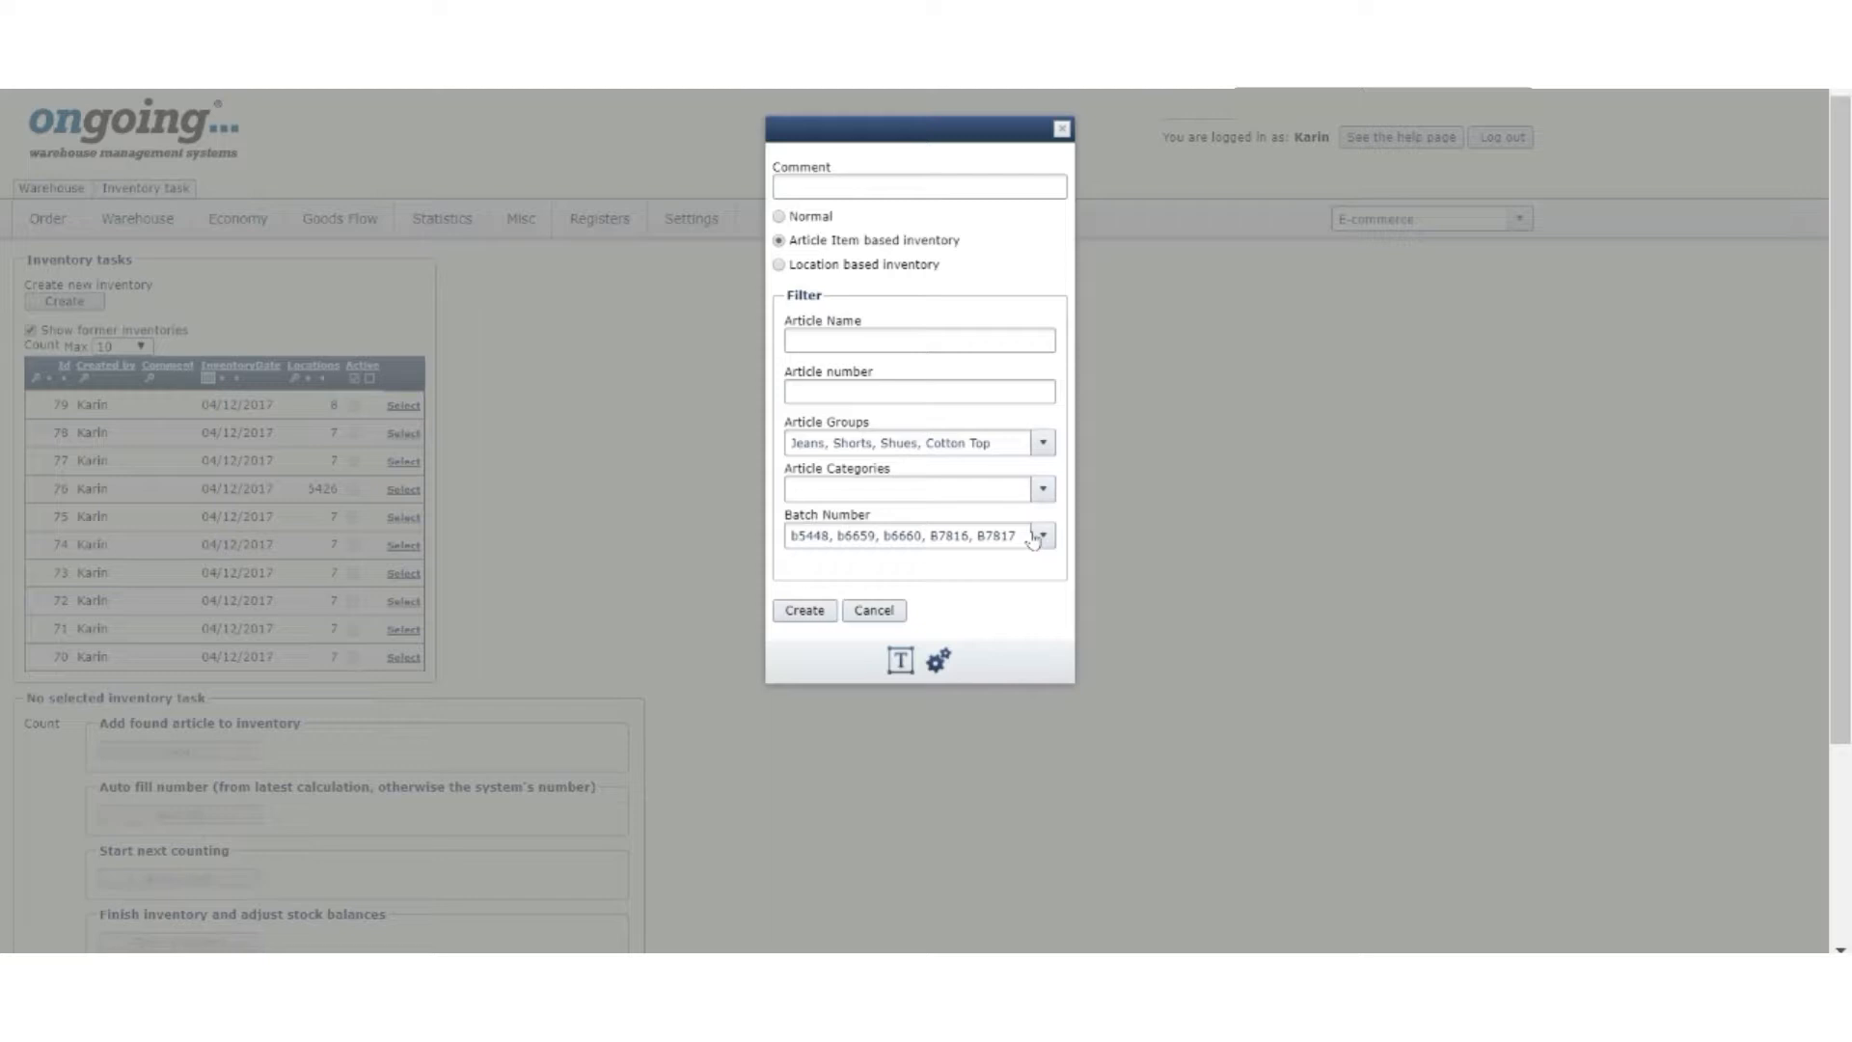
left_click(838, 265)
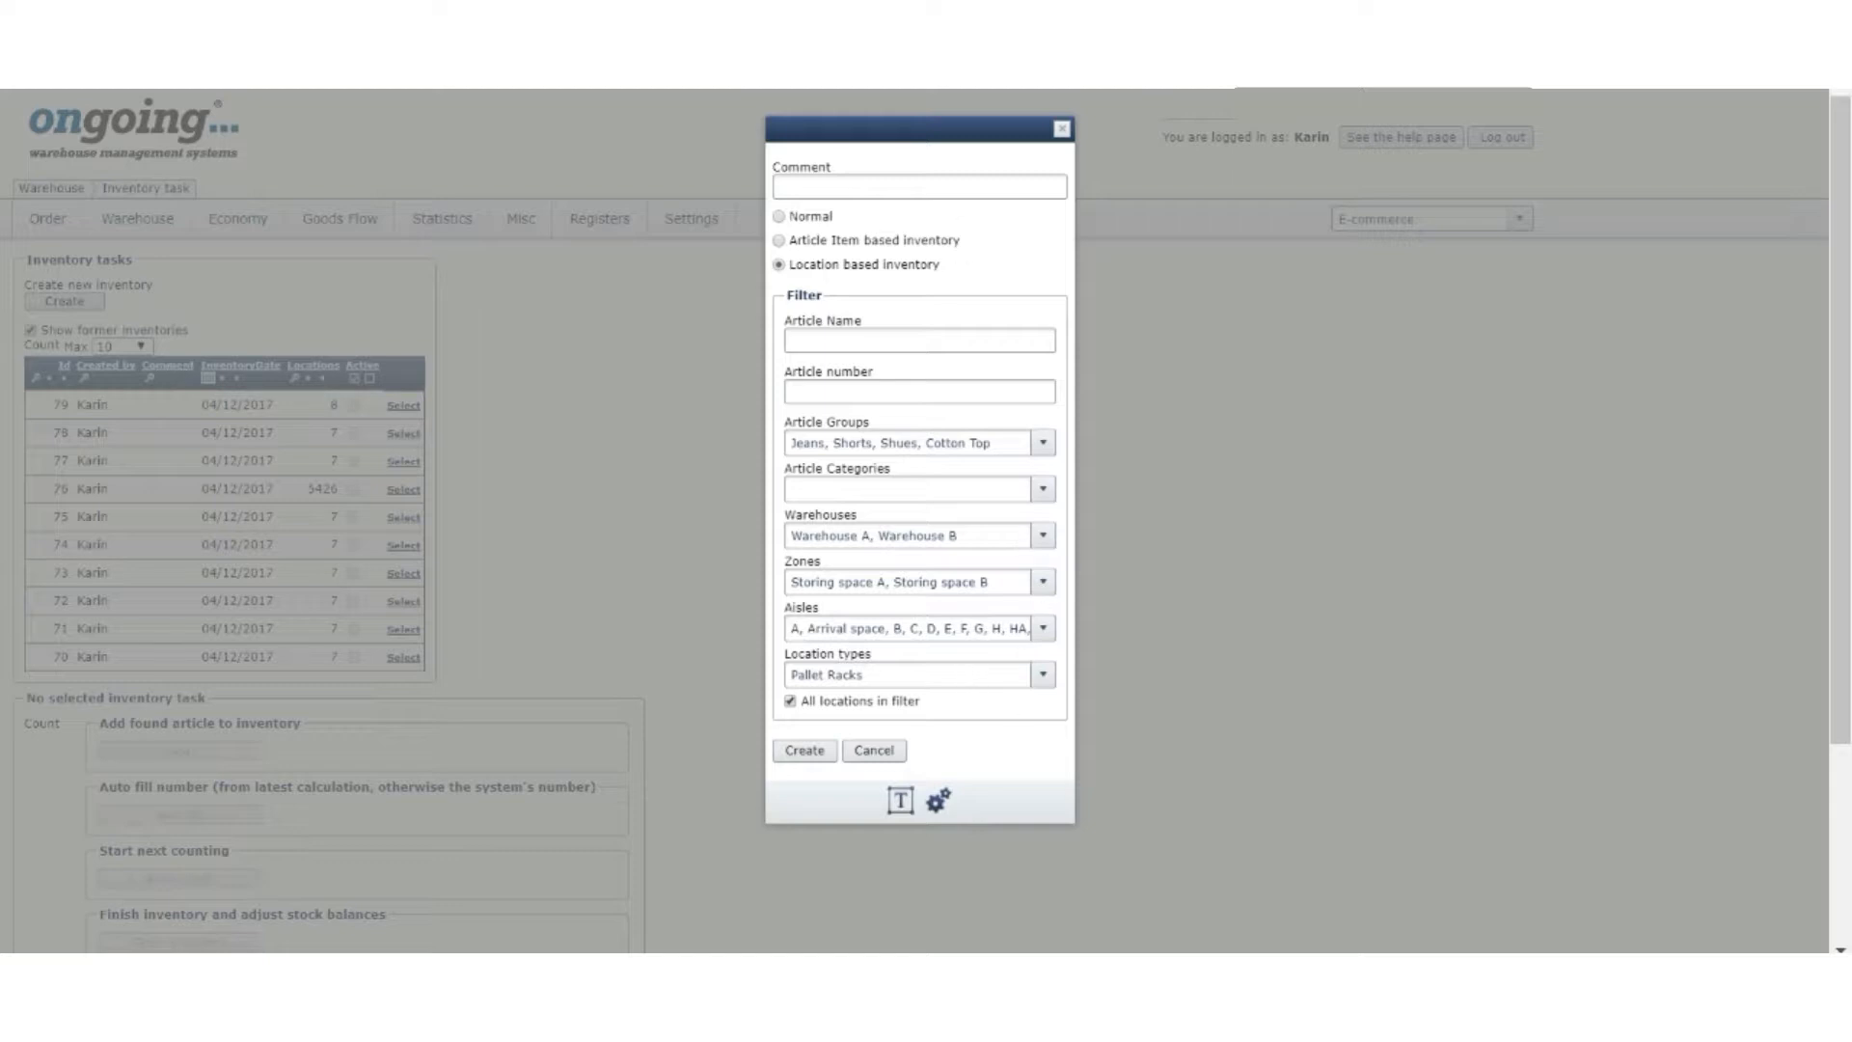
left_click(779, 216)
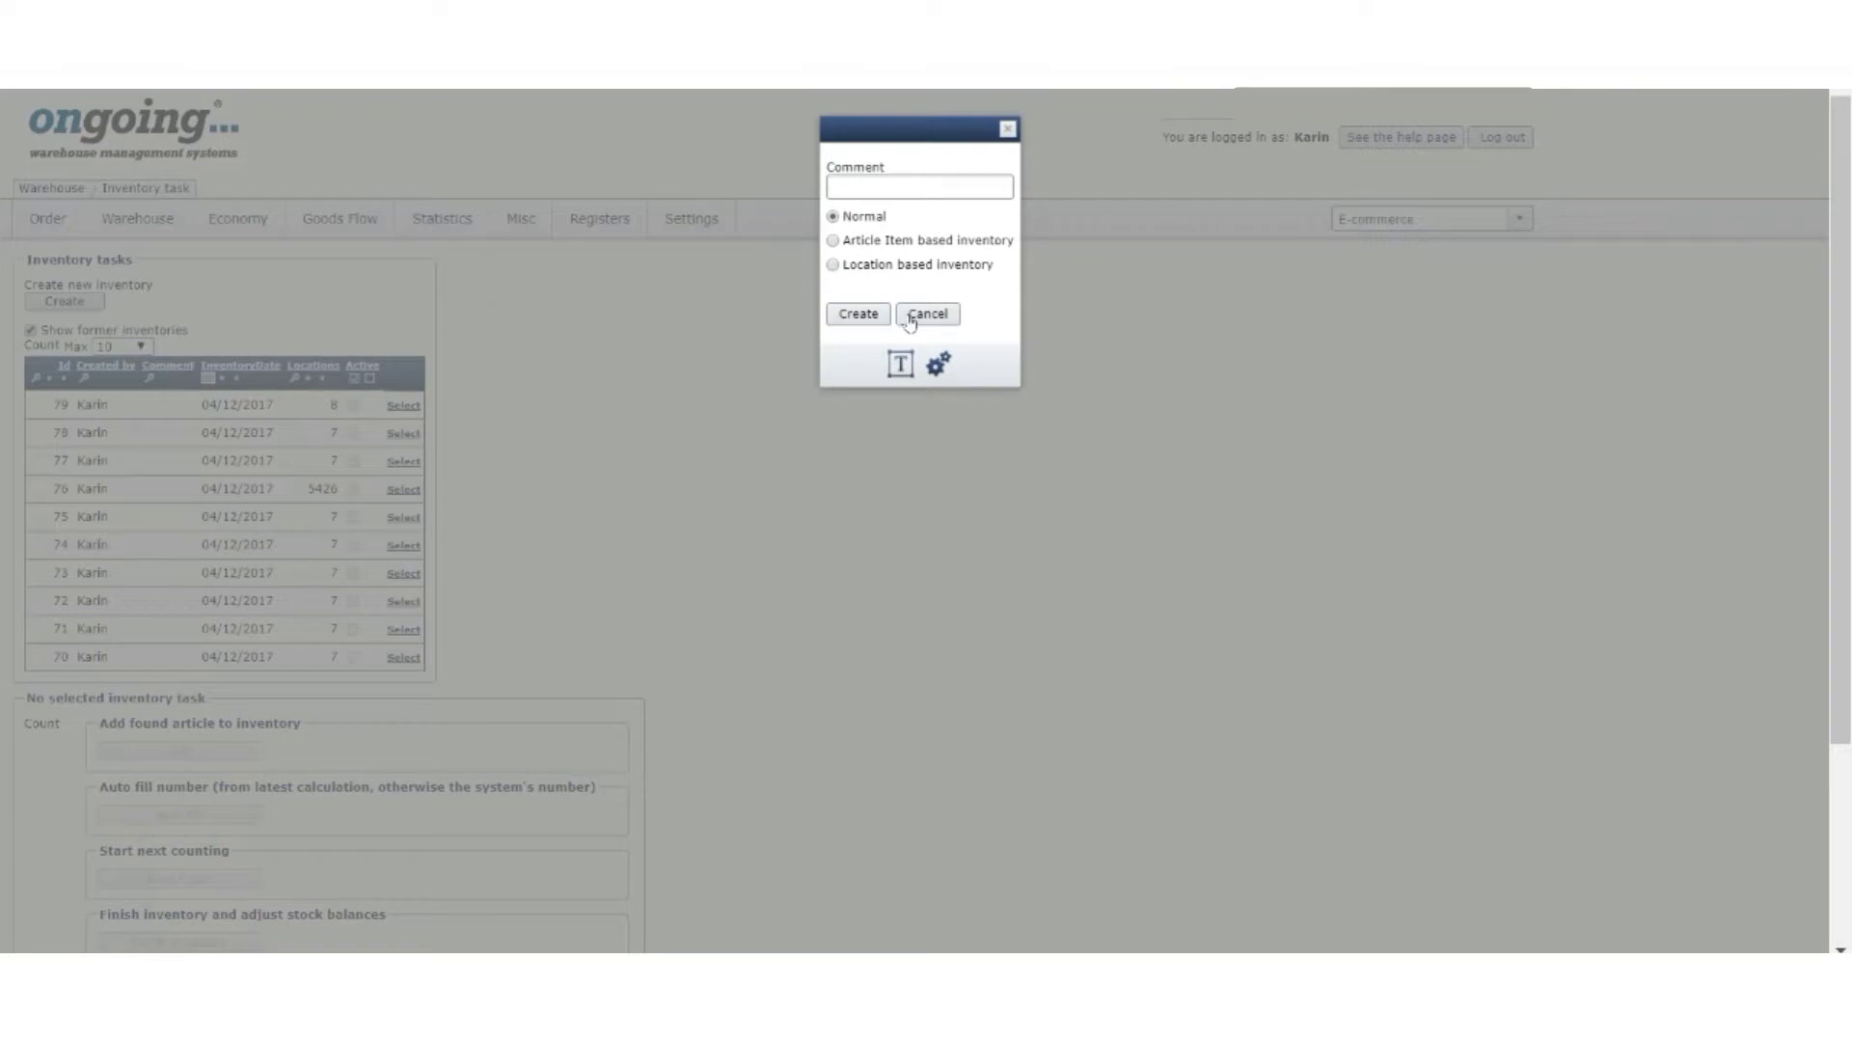
left_click(858, 314)
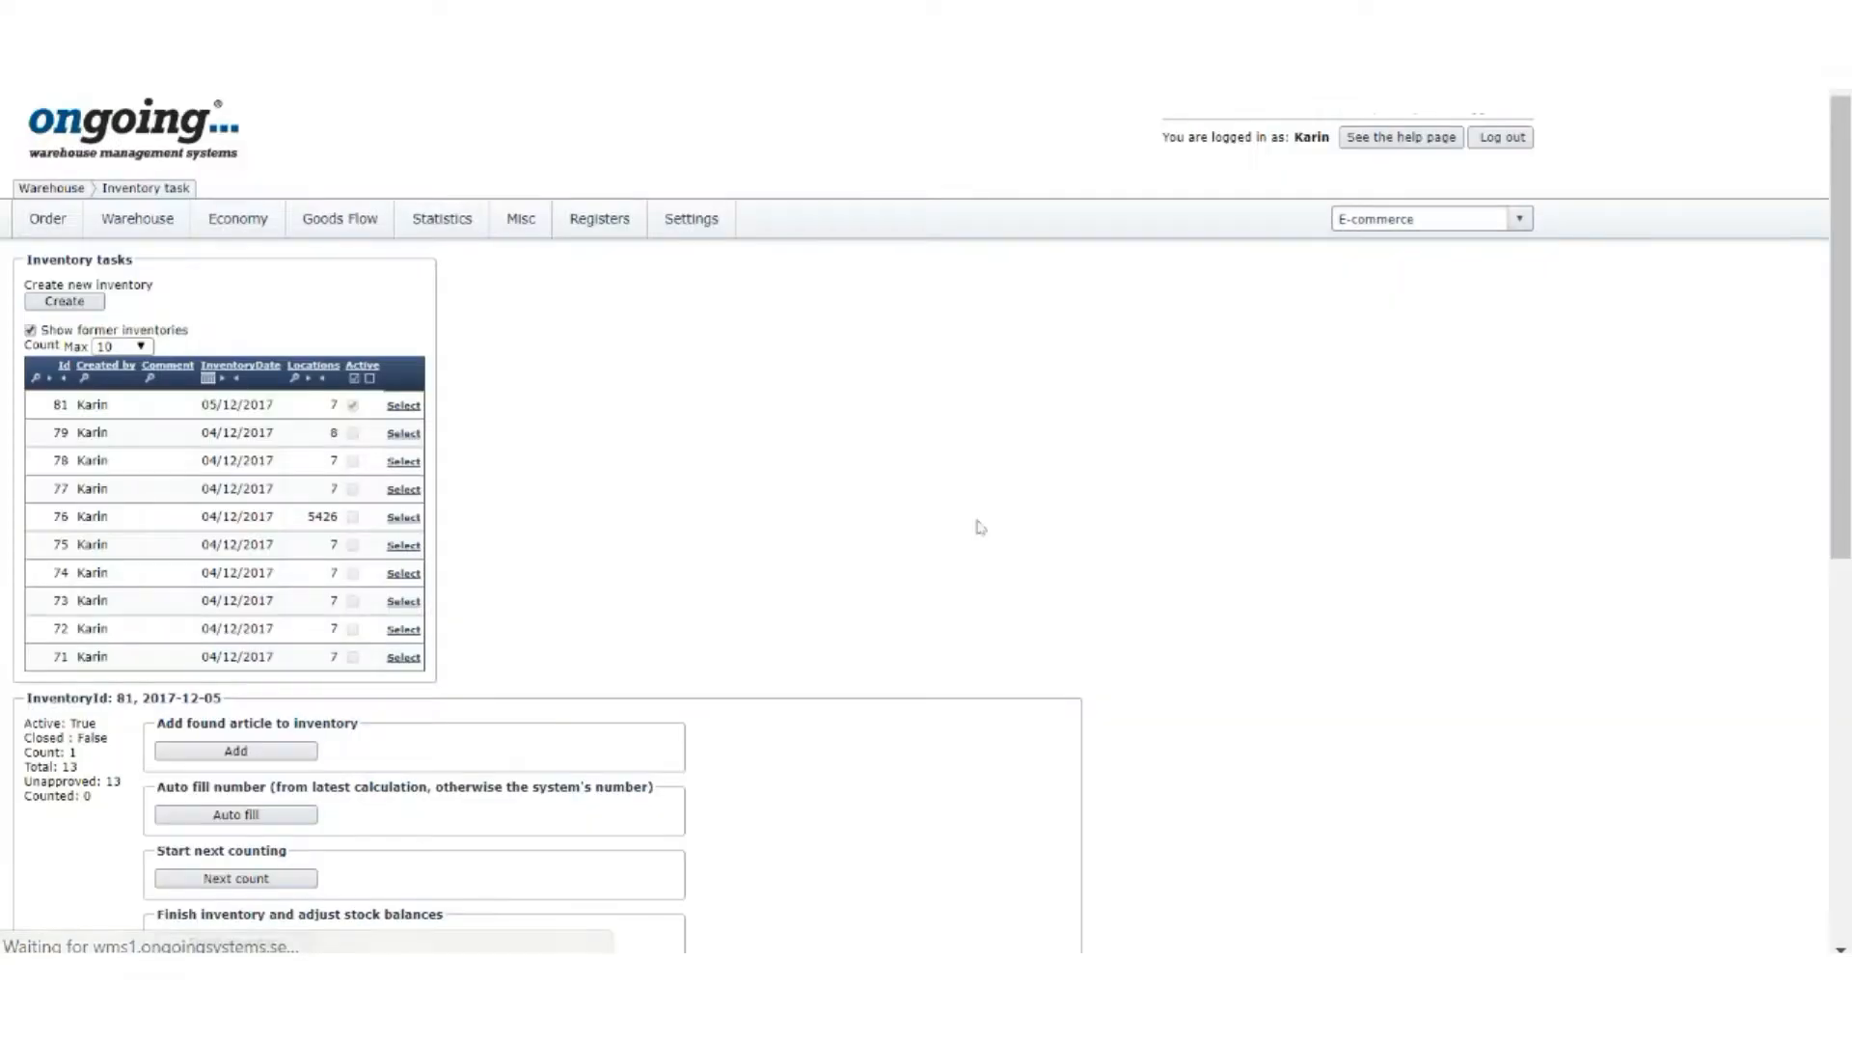
Step: Switch the inventory lines to Batch based and auto fill their counts
scroll(980, 527, "down", 10)
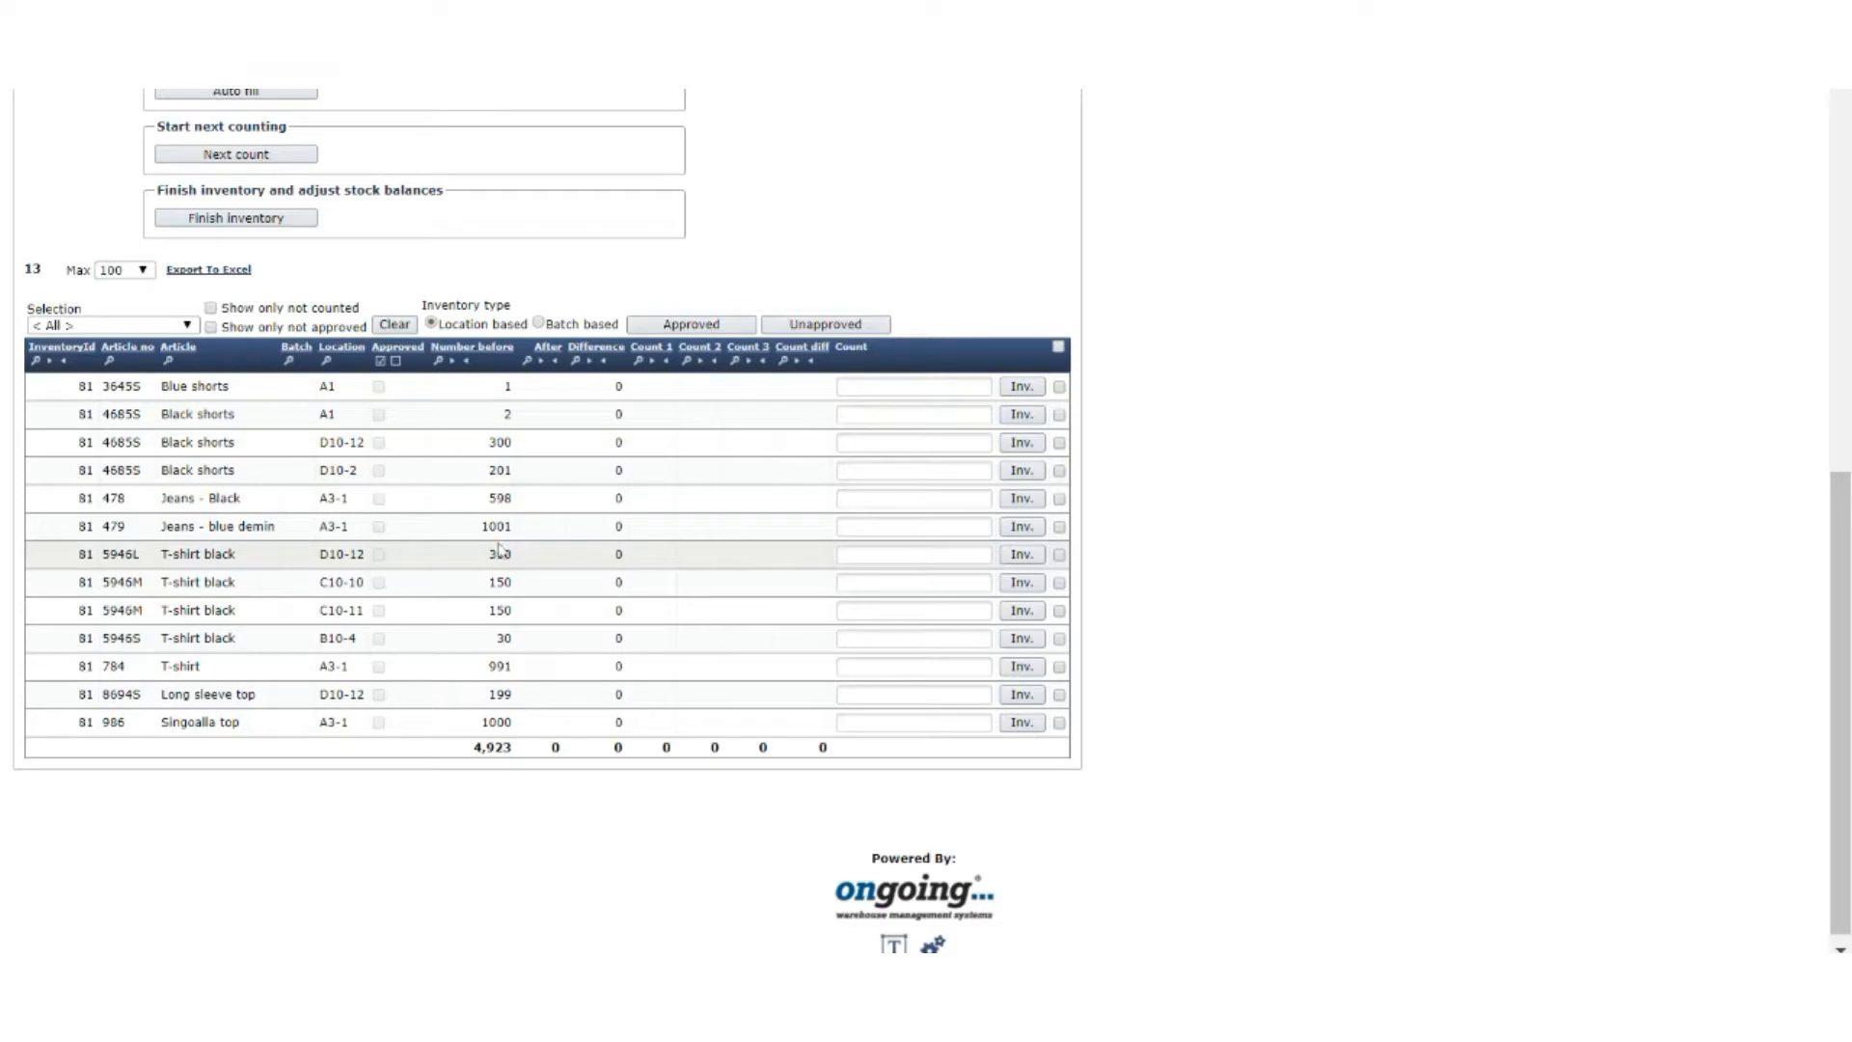
left_click(540, 325)
scroll(545, 378, "down", 8)
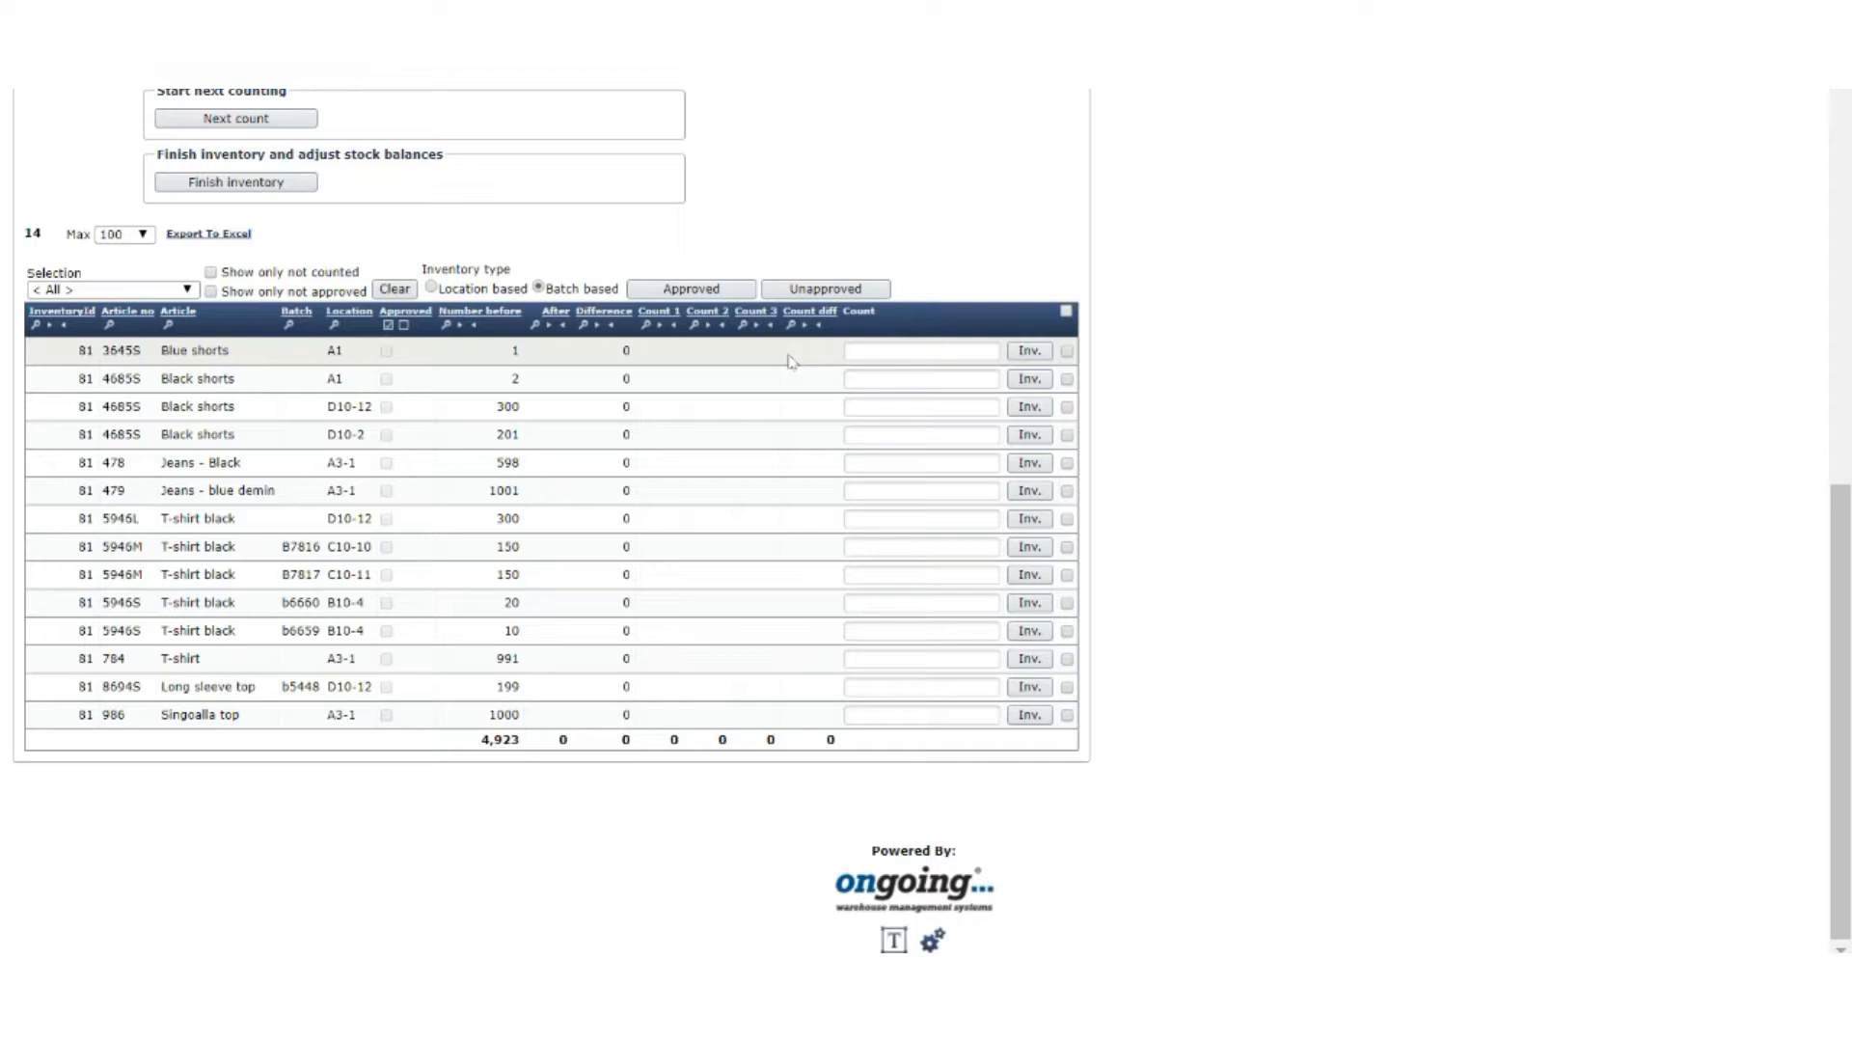
scroll(1211, 529, "up", 2)
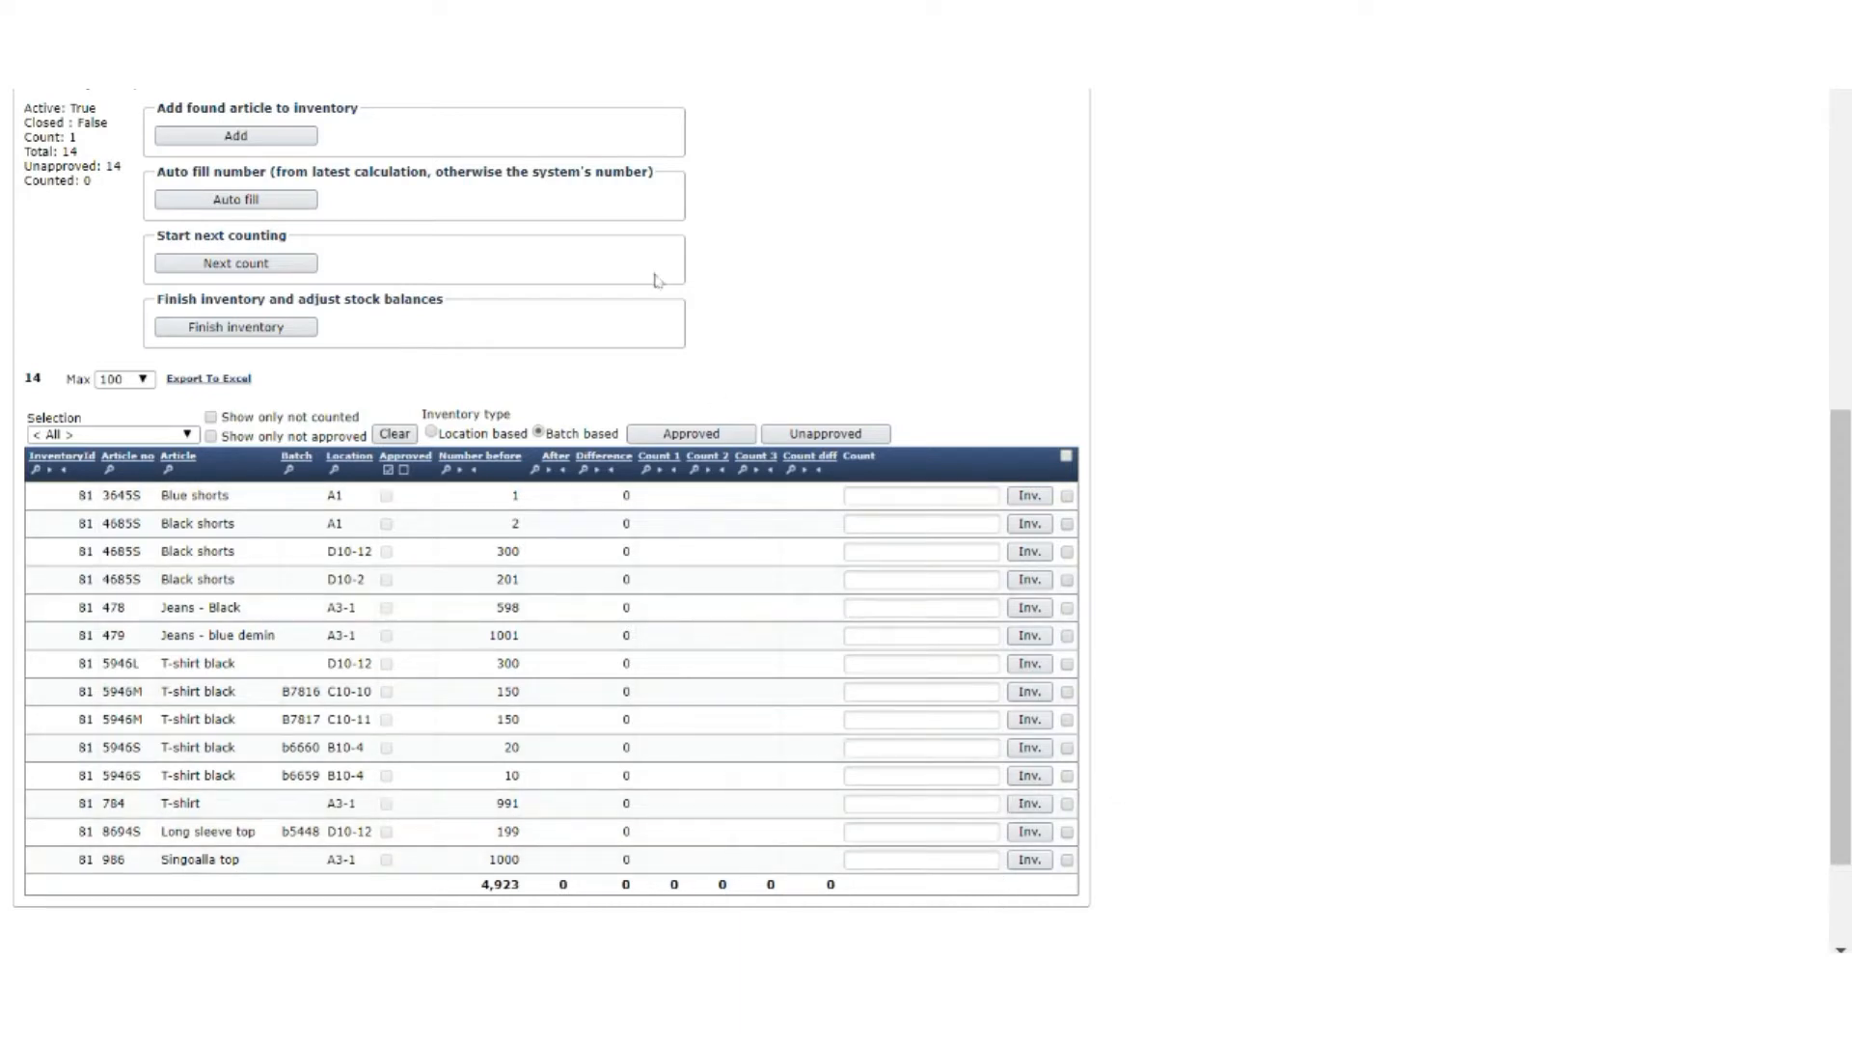
left_click(266, 198)
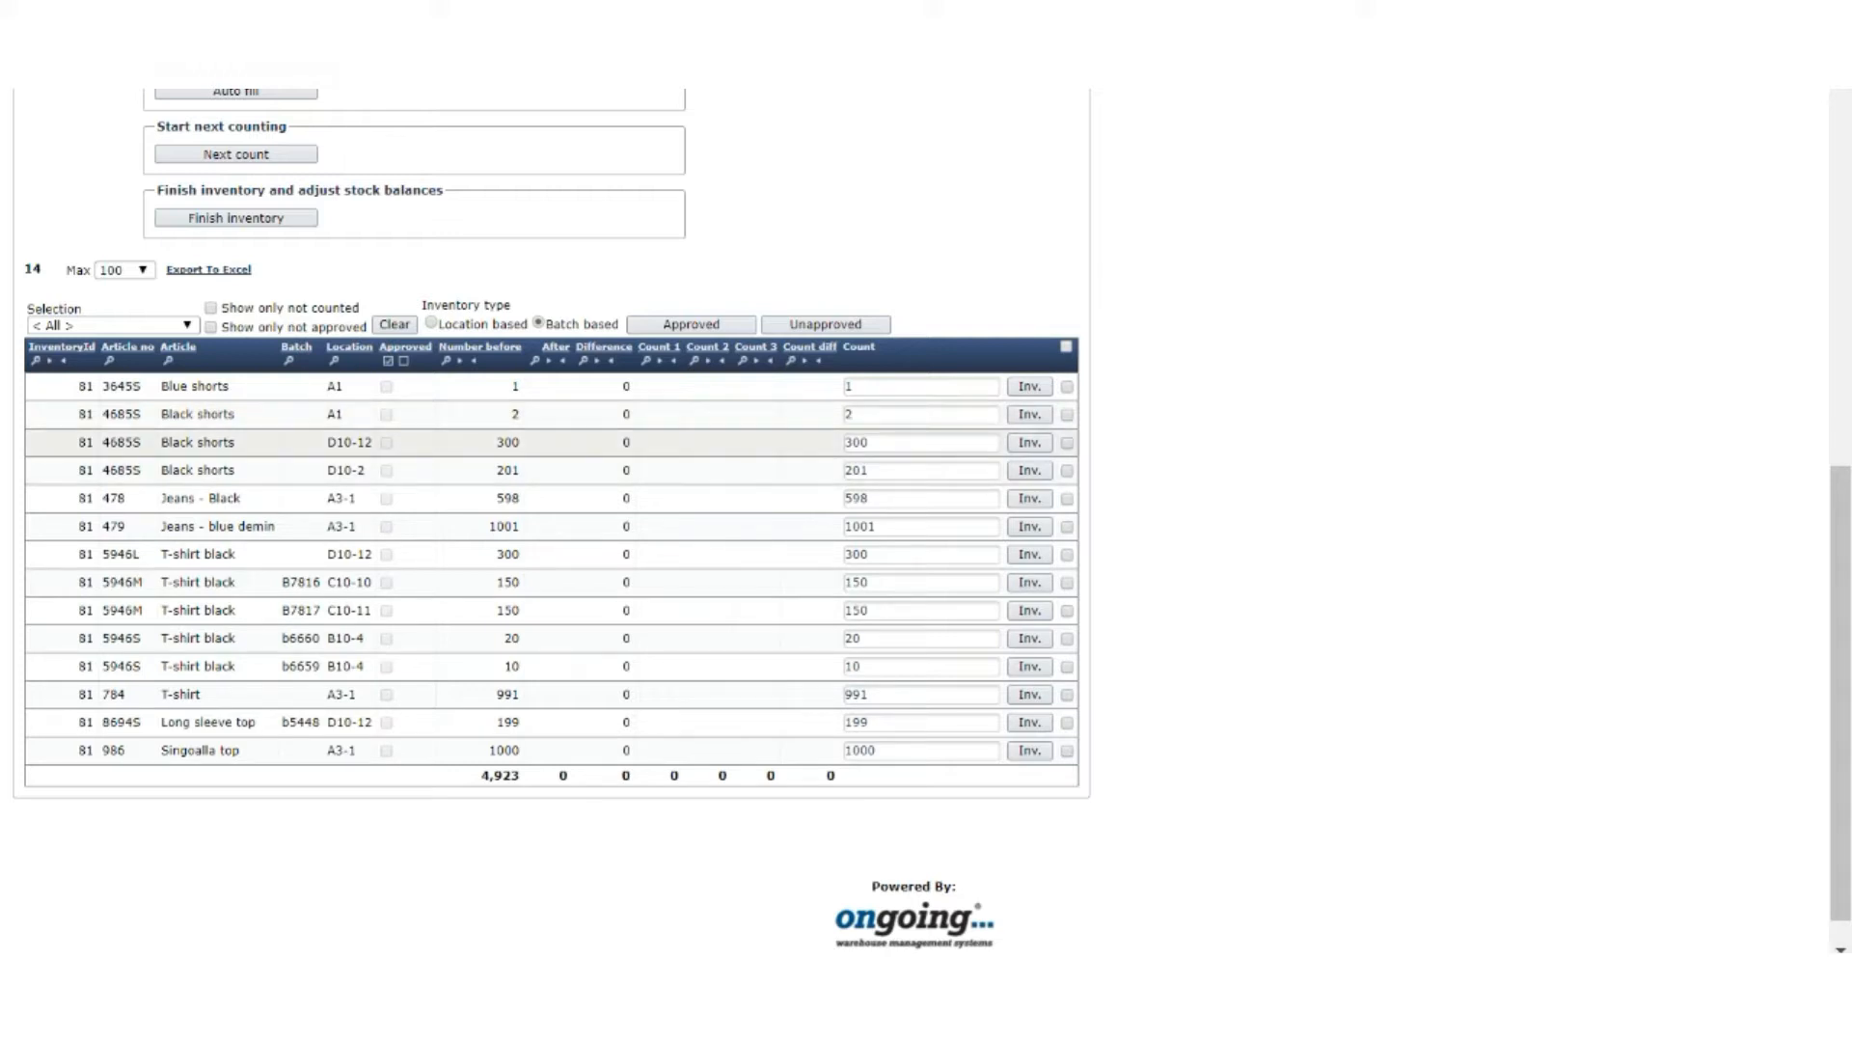
Step: Set the Black shorts counts to 330 at D10-12 and 190 at D10-2, and register the first count
left_click(909, 443)
key("BackSpace")
key("BackSpace")
type("30")
double_click(909, 469)
type("190")
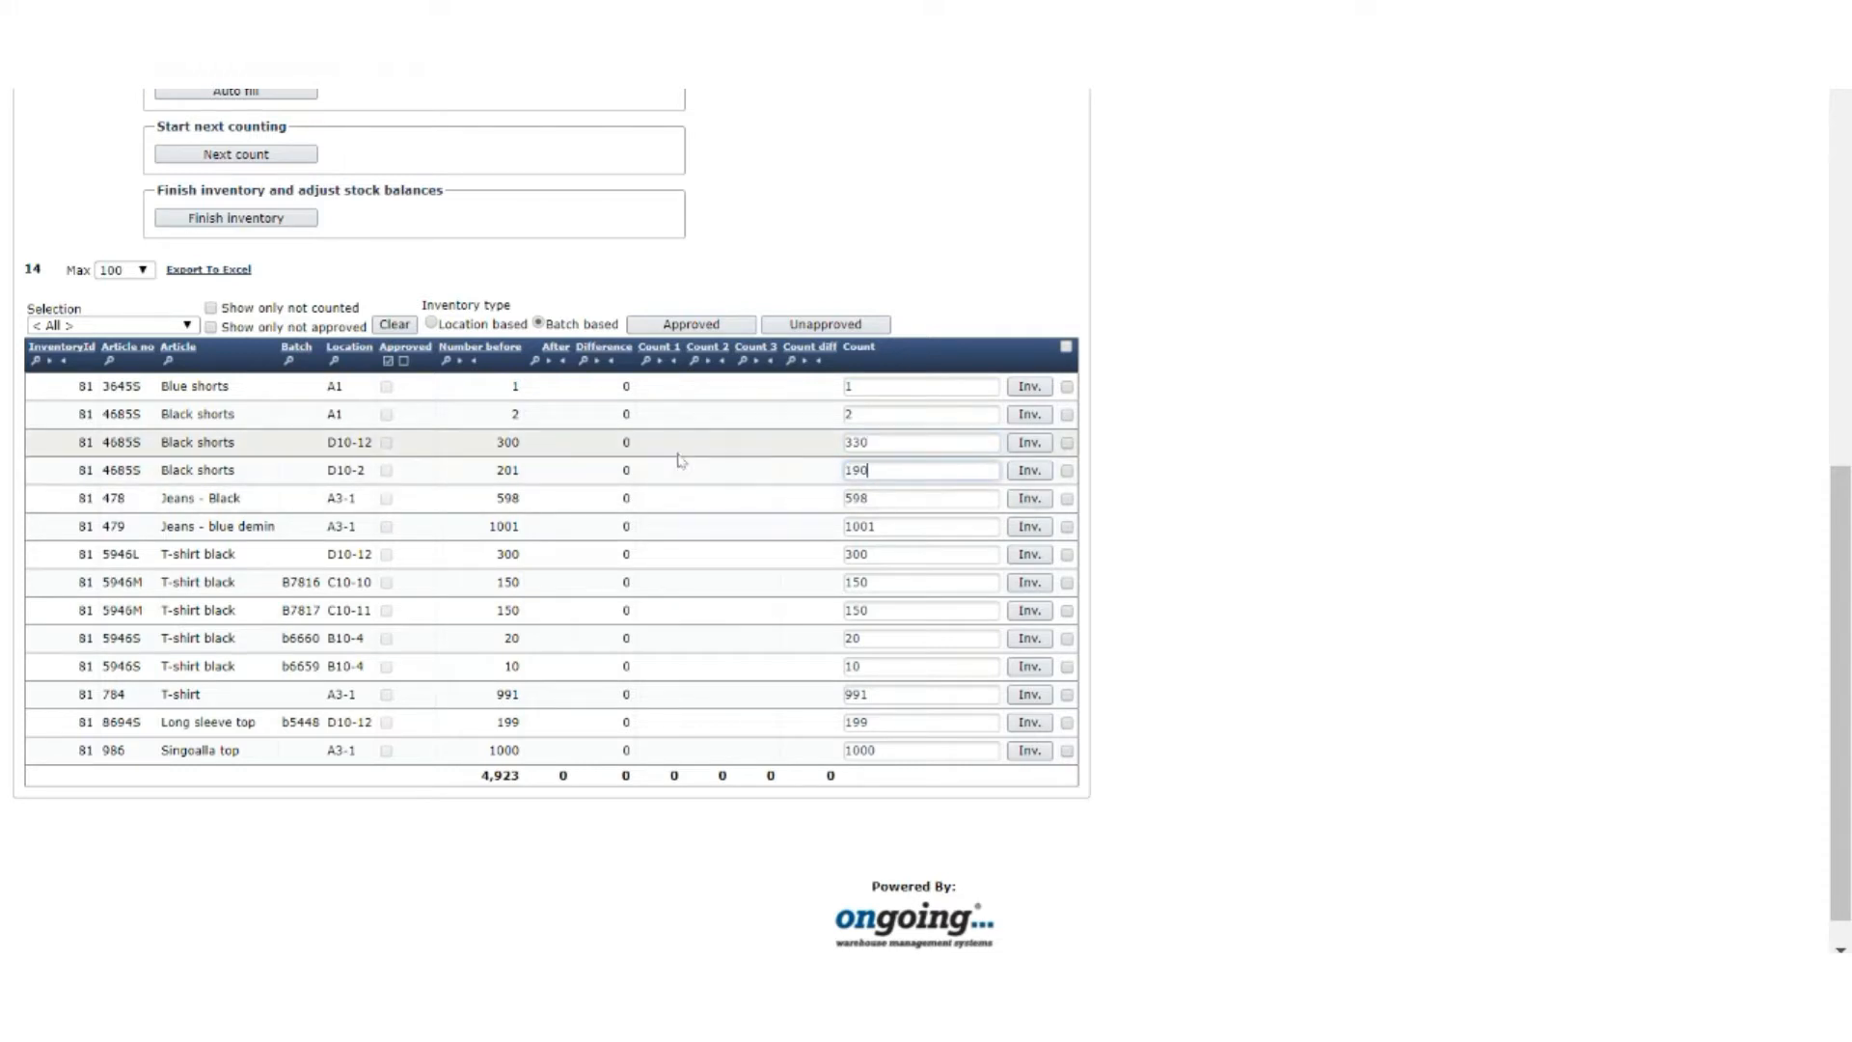
left_click(1029, 469)
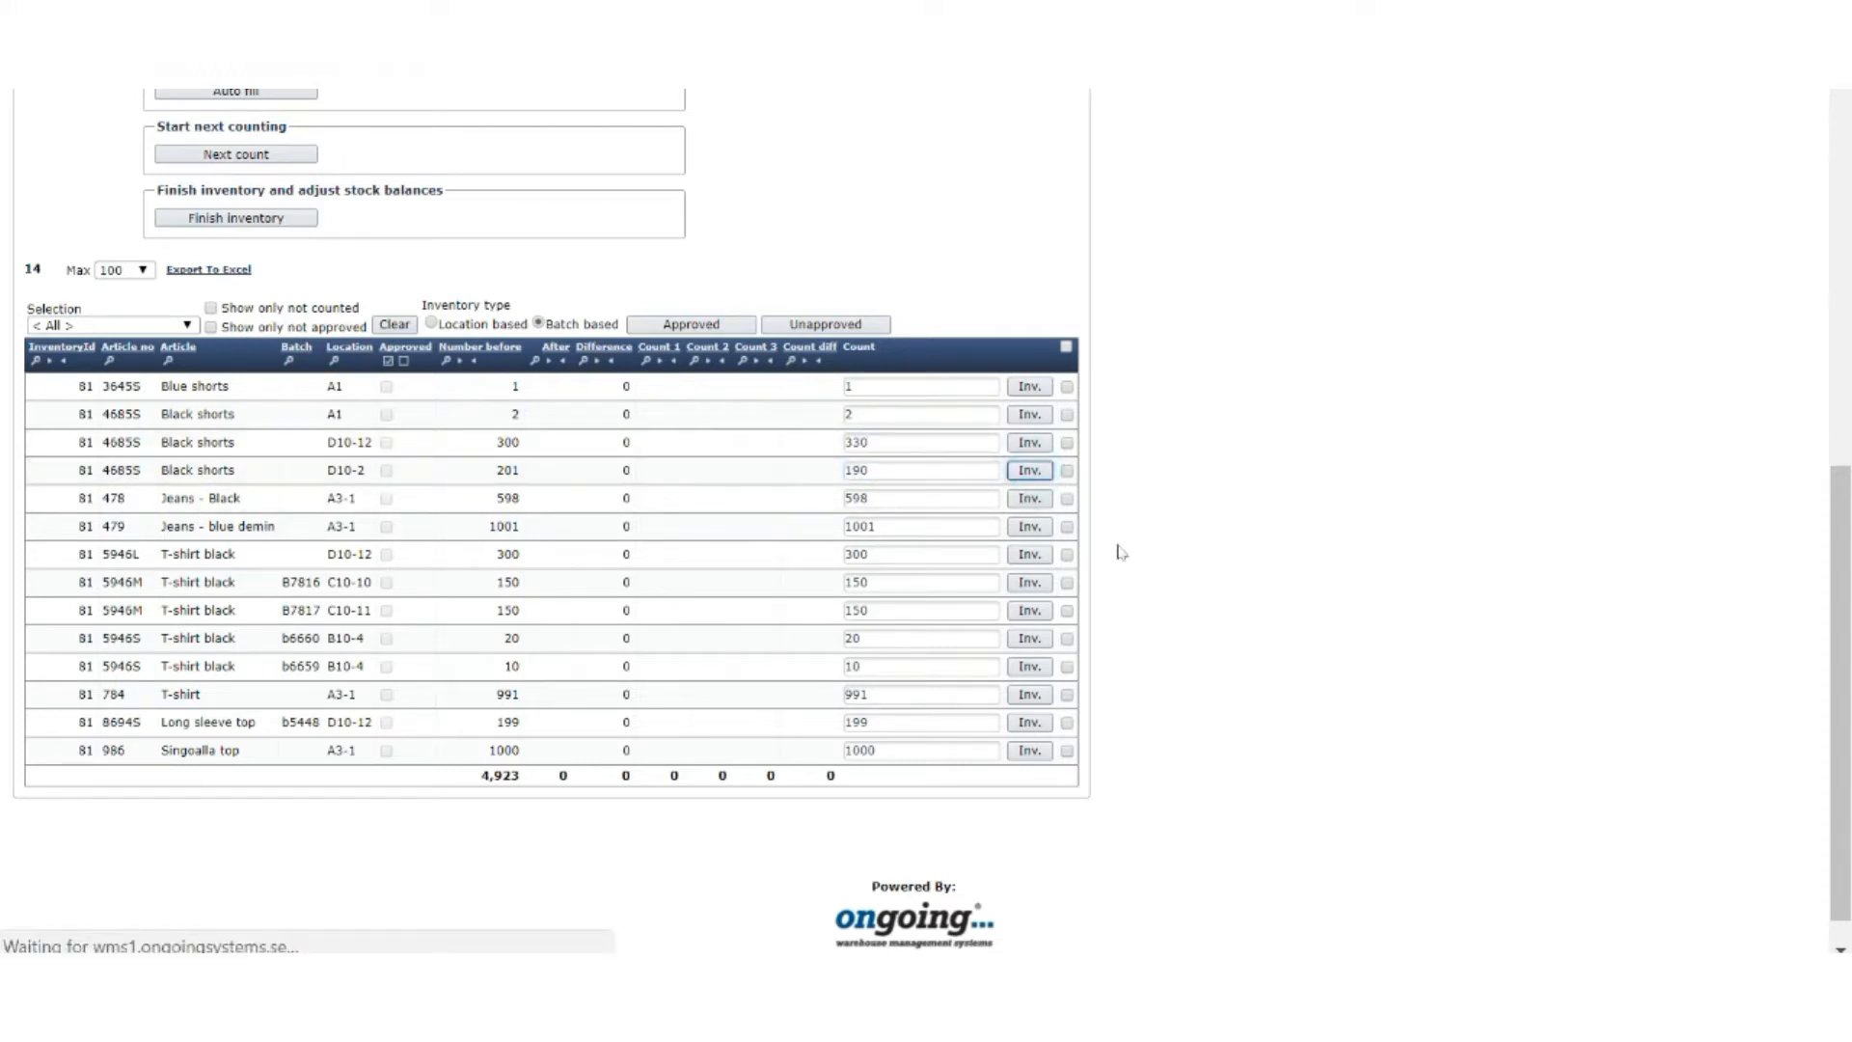
scroll(1125, 553, "down", 5)
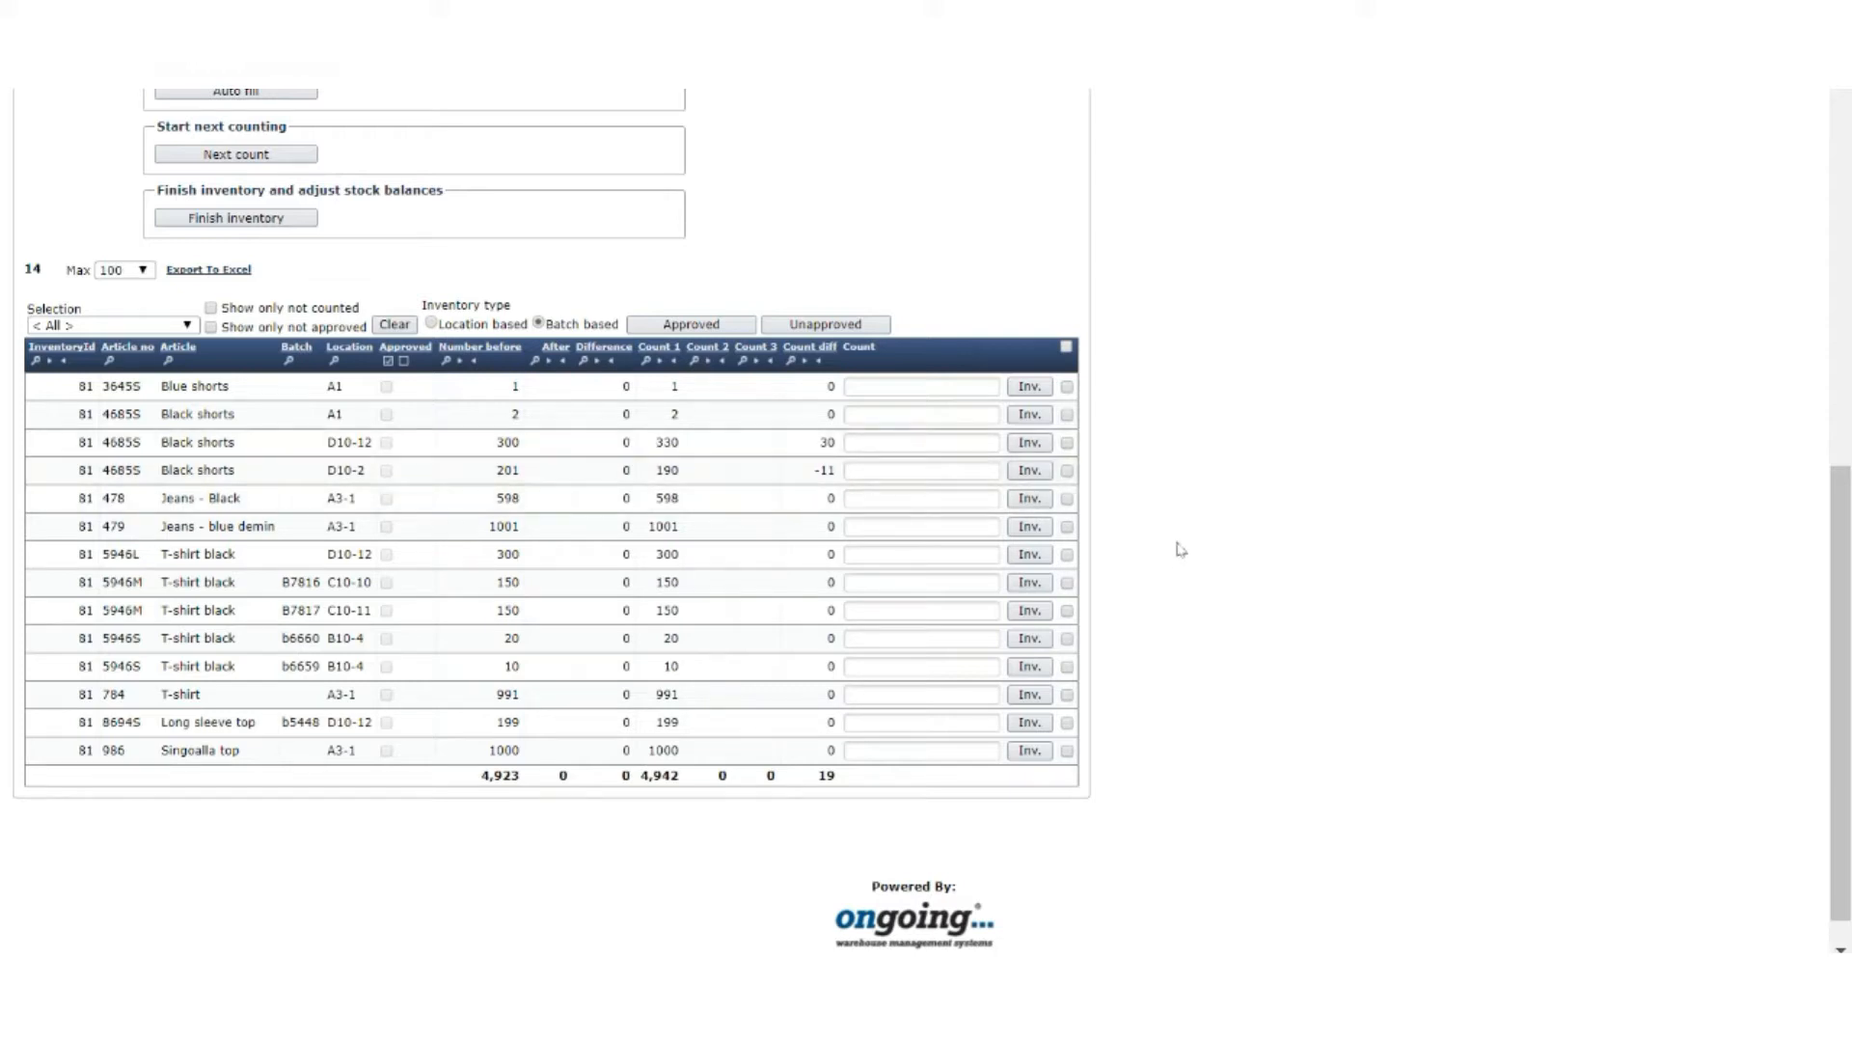
Step: Start the next counting round and auto fill the counts from the latest calculation
scroll(1172, 538, "up", 3)
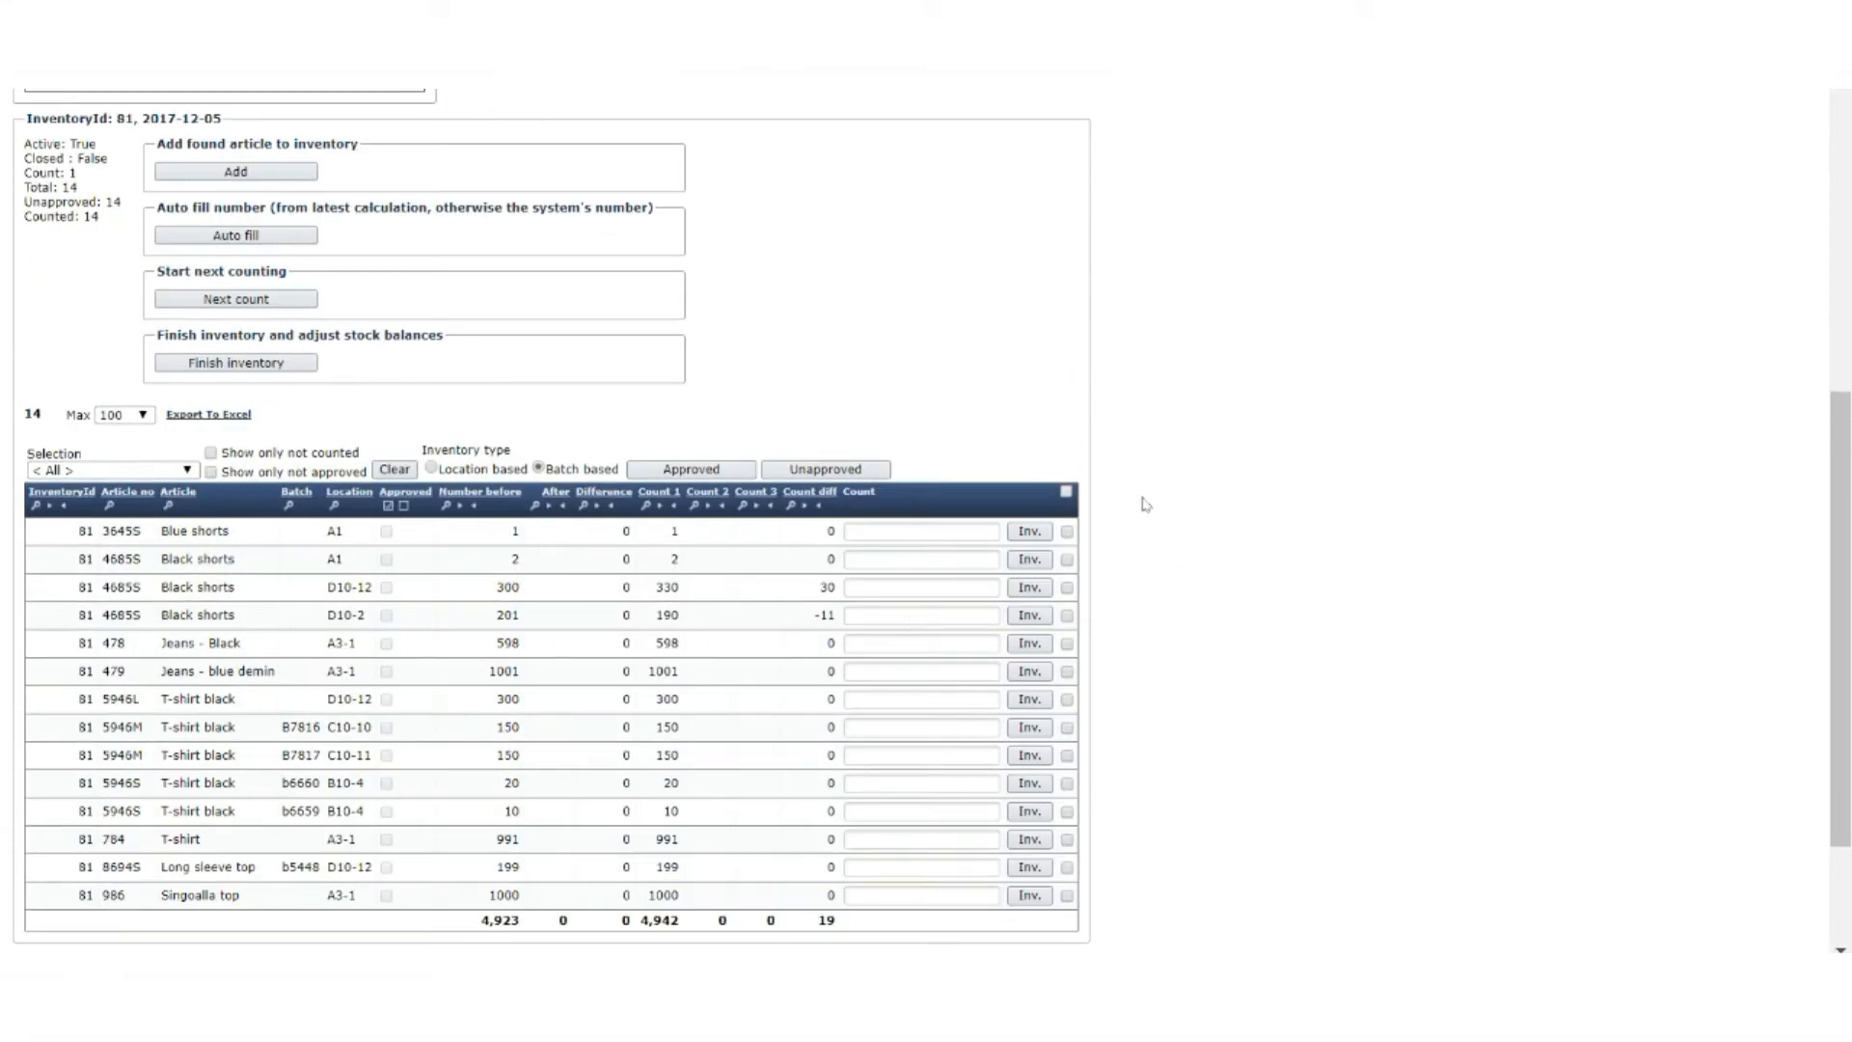
left_click(275, 305)
scroll(1073, 579, "down", 1)
scroll(926, 379, "up", 1)
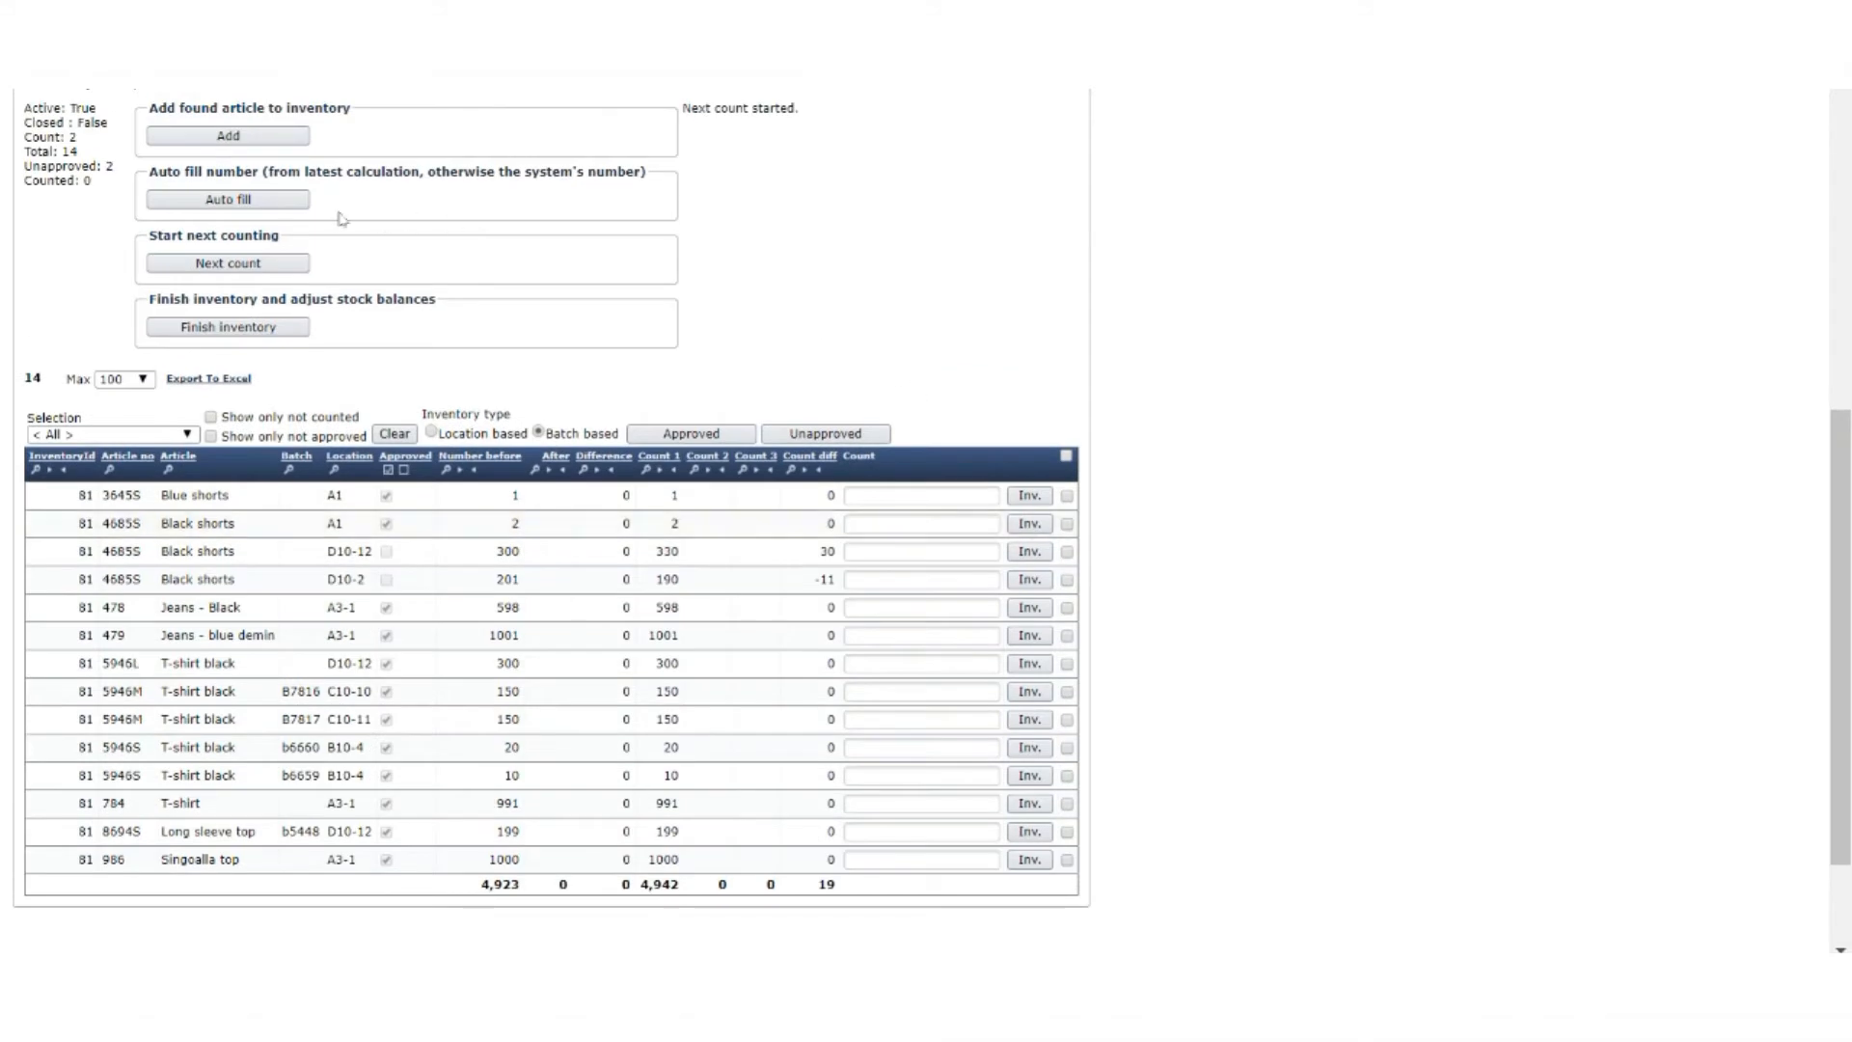
left_click(301, 202)
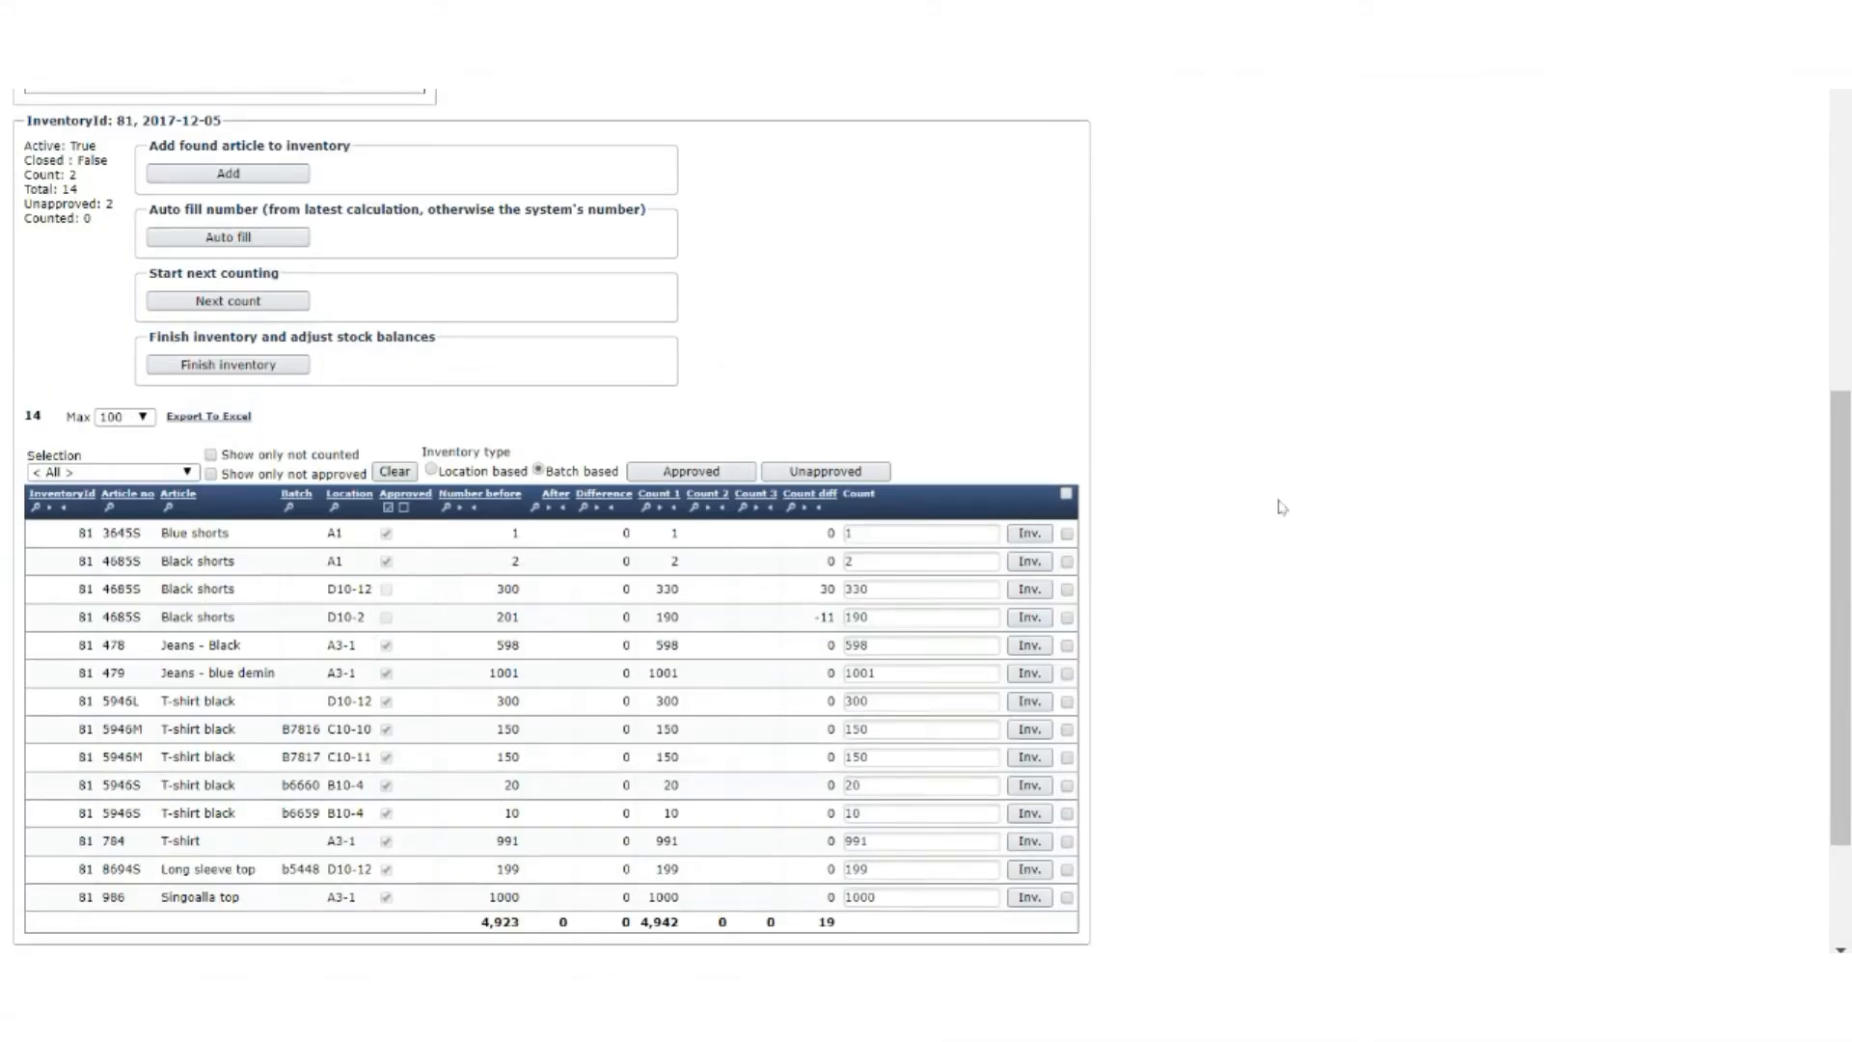
scroll(1281, 506, "down", 2)
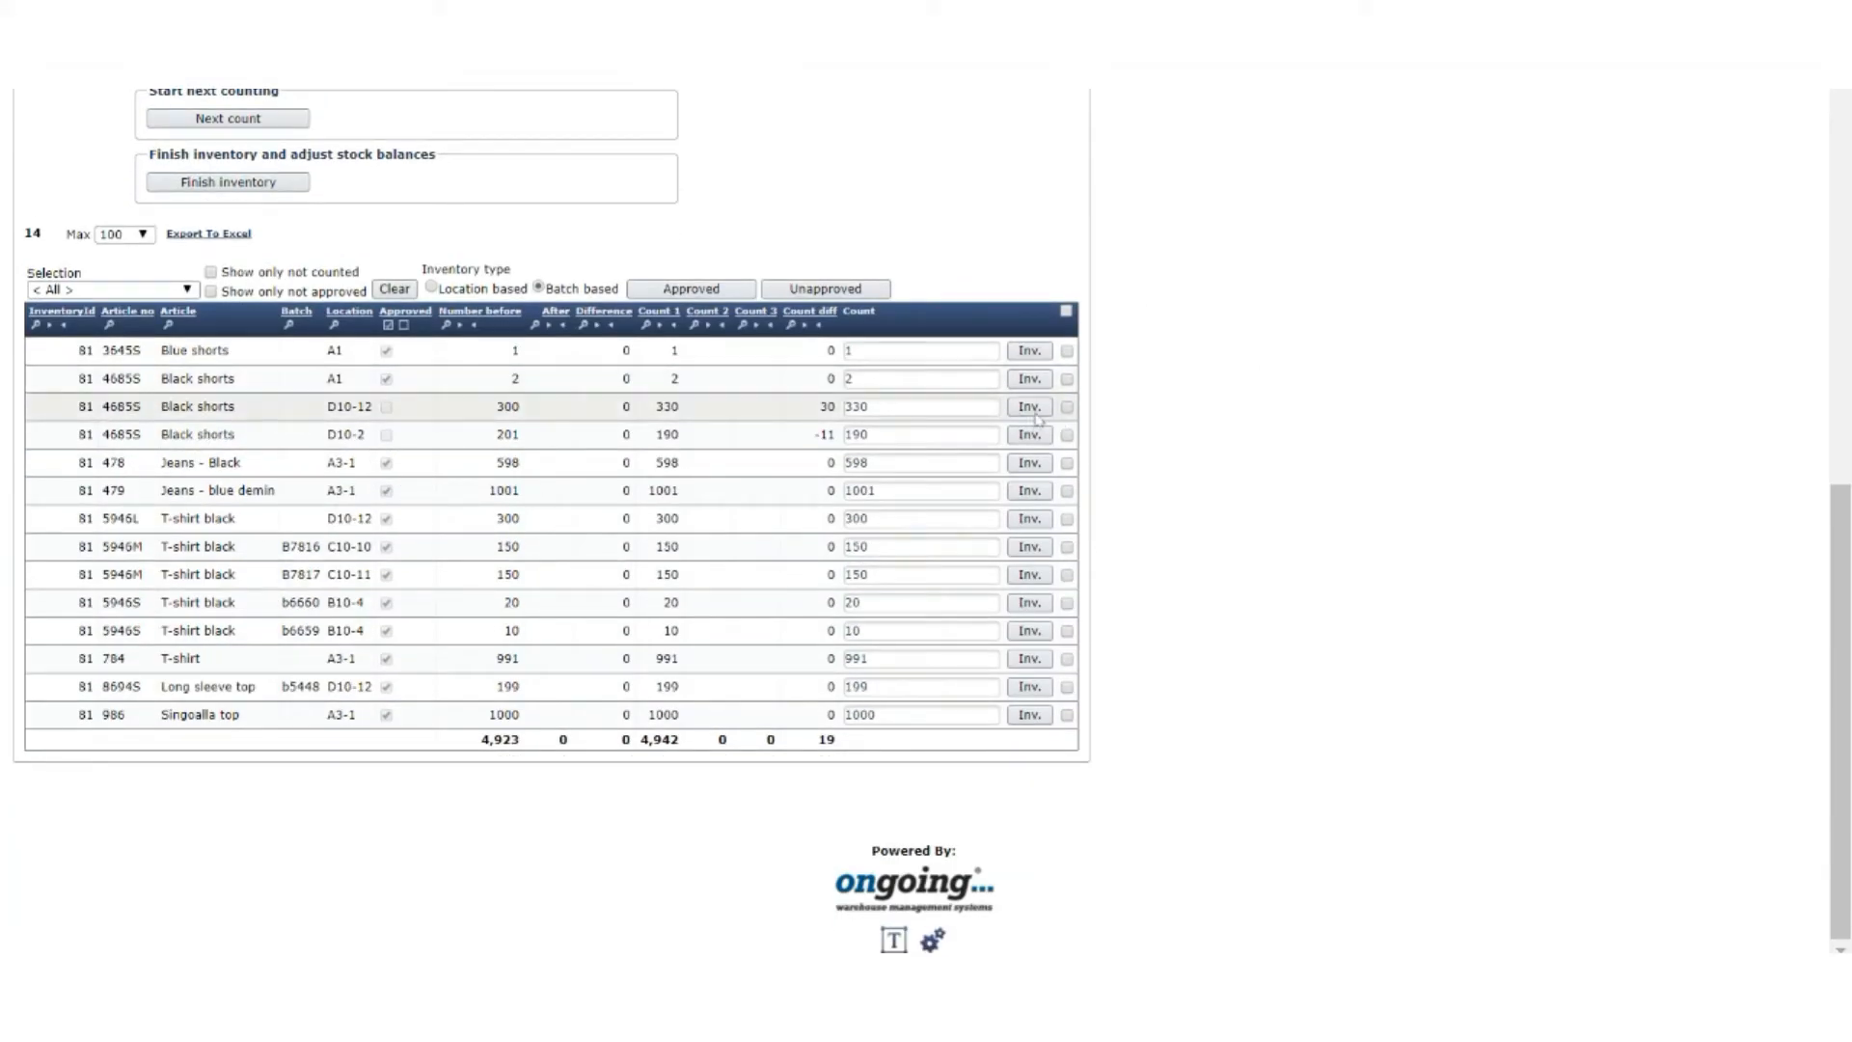
Step: Add the found article 479 Jeans - blue demin to the inventory at stock location A1 with a count of 10
scroll(849, 357, "up", 1)
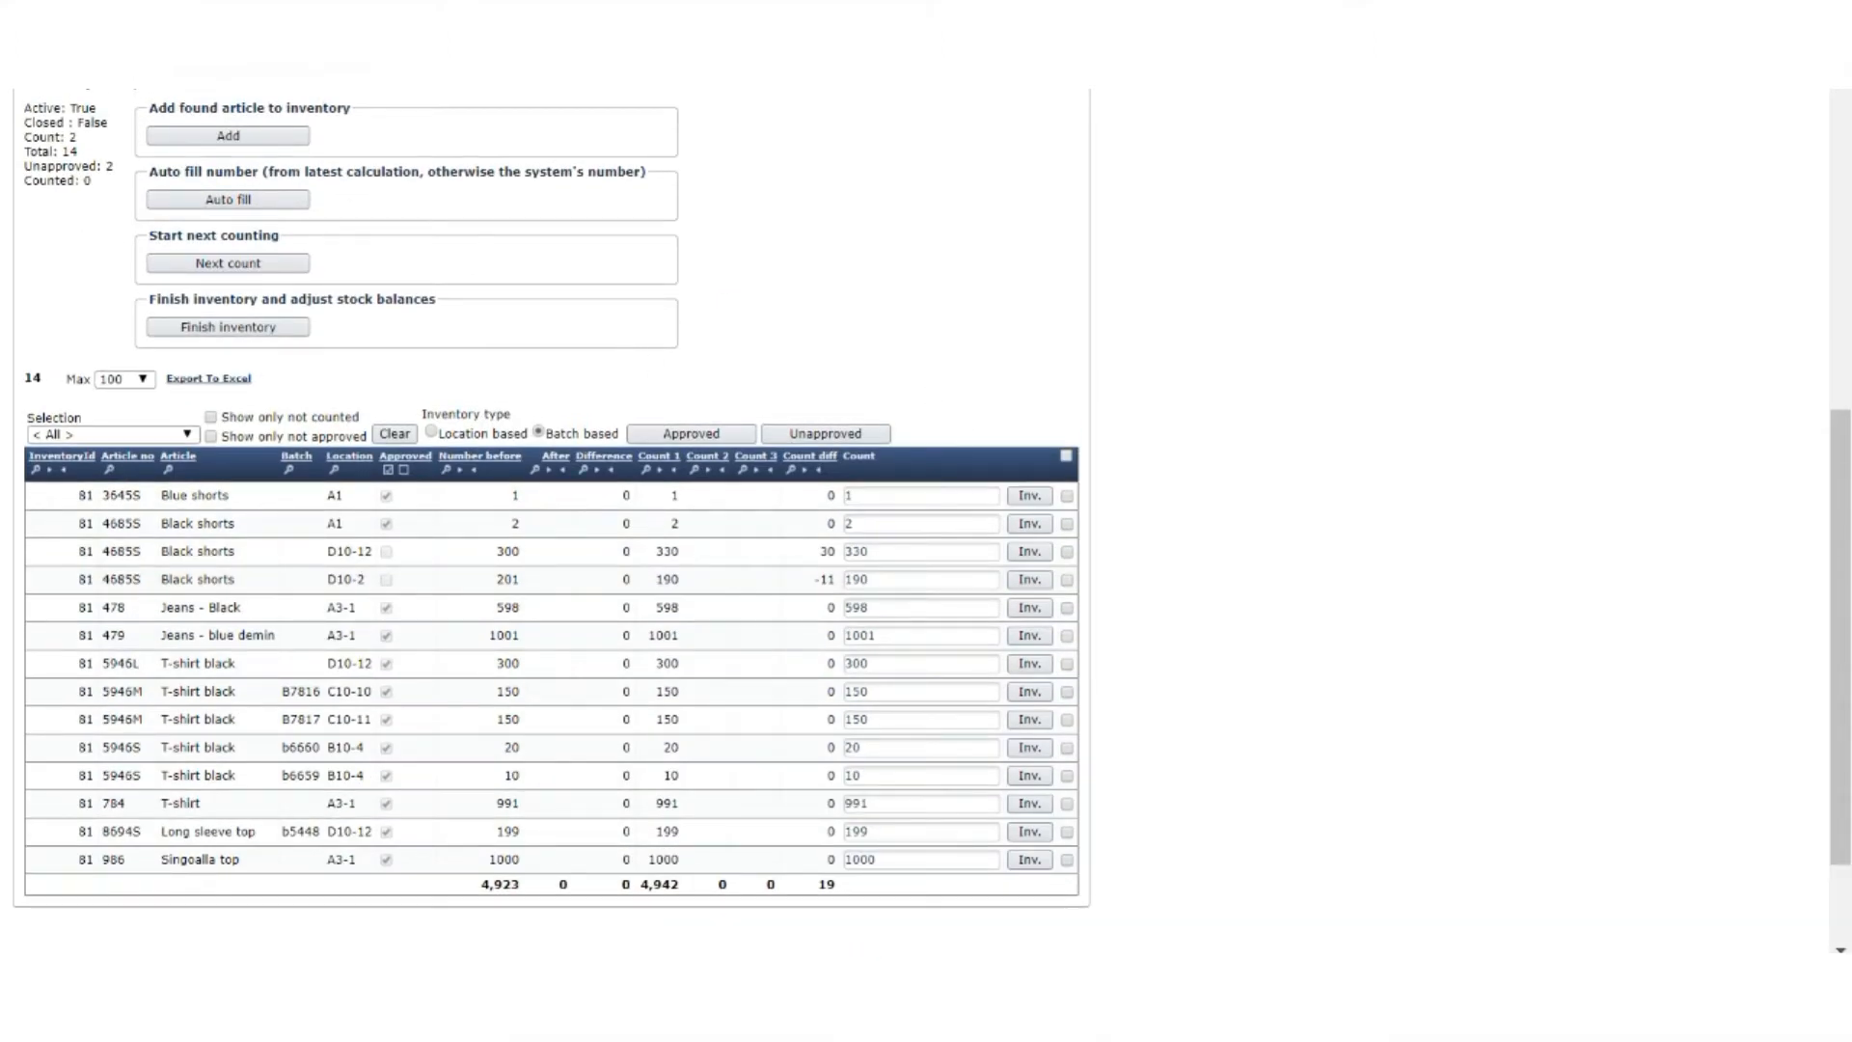
left_click(259, 136)
left_click(835, 295)
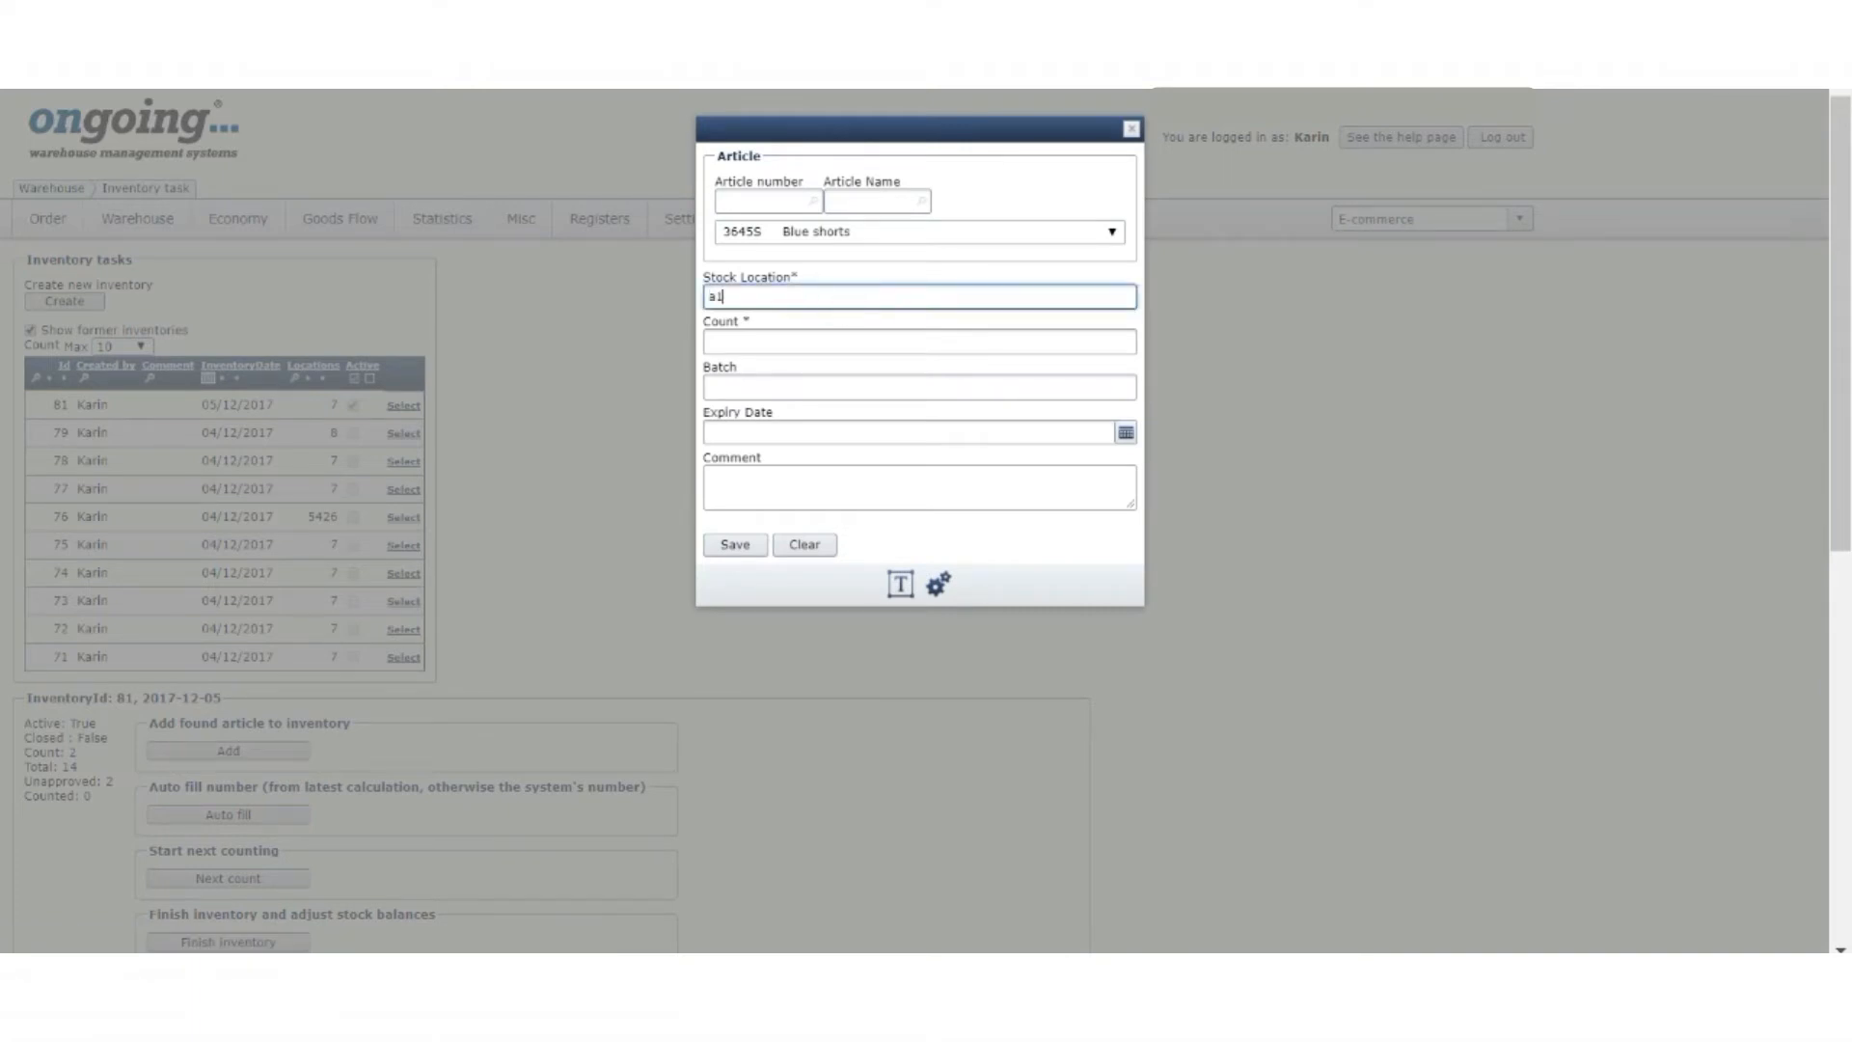
left_click(743, 318)
left_click(827, 236)
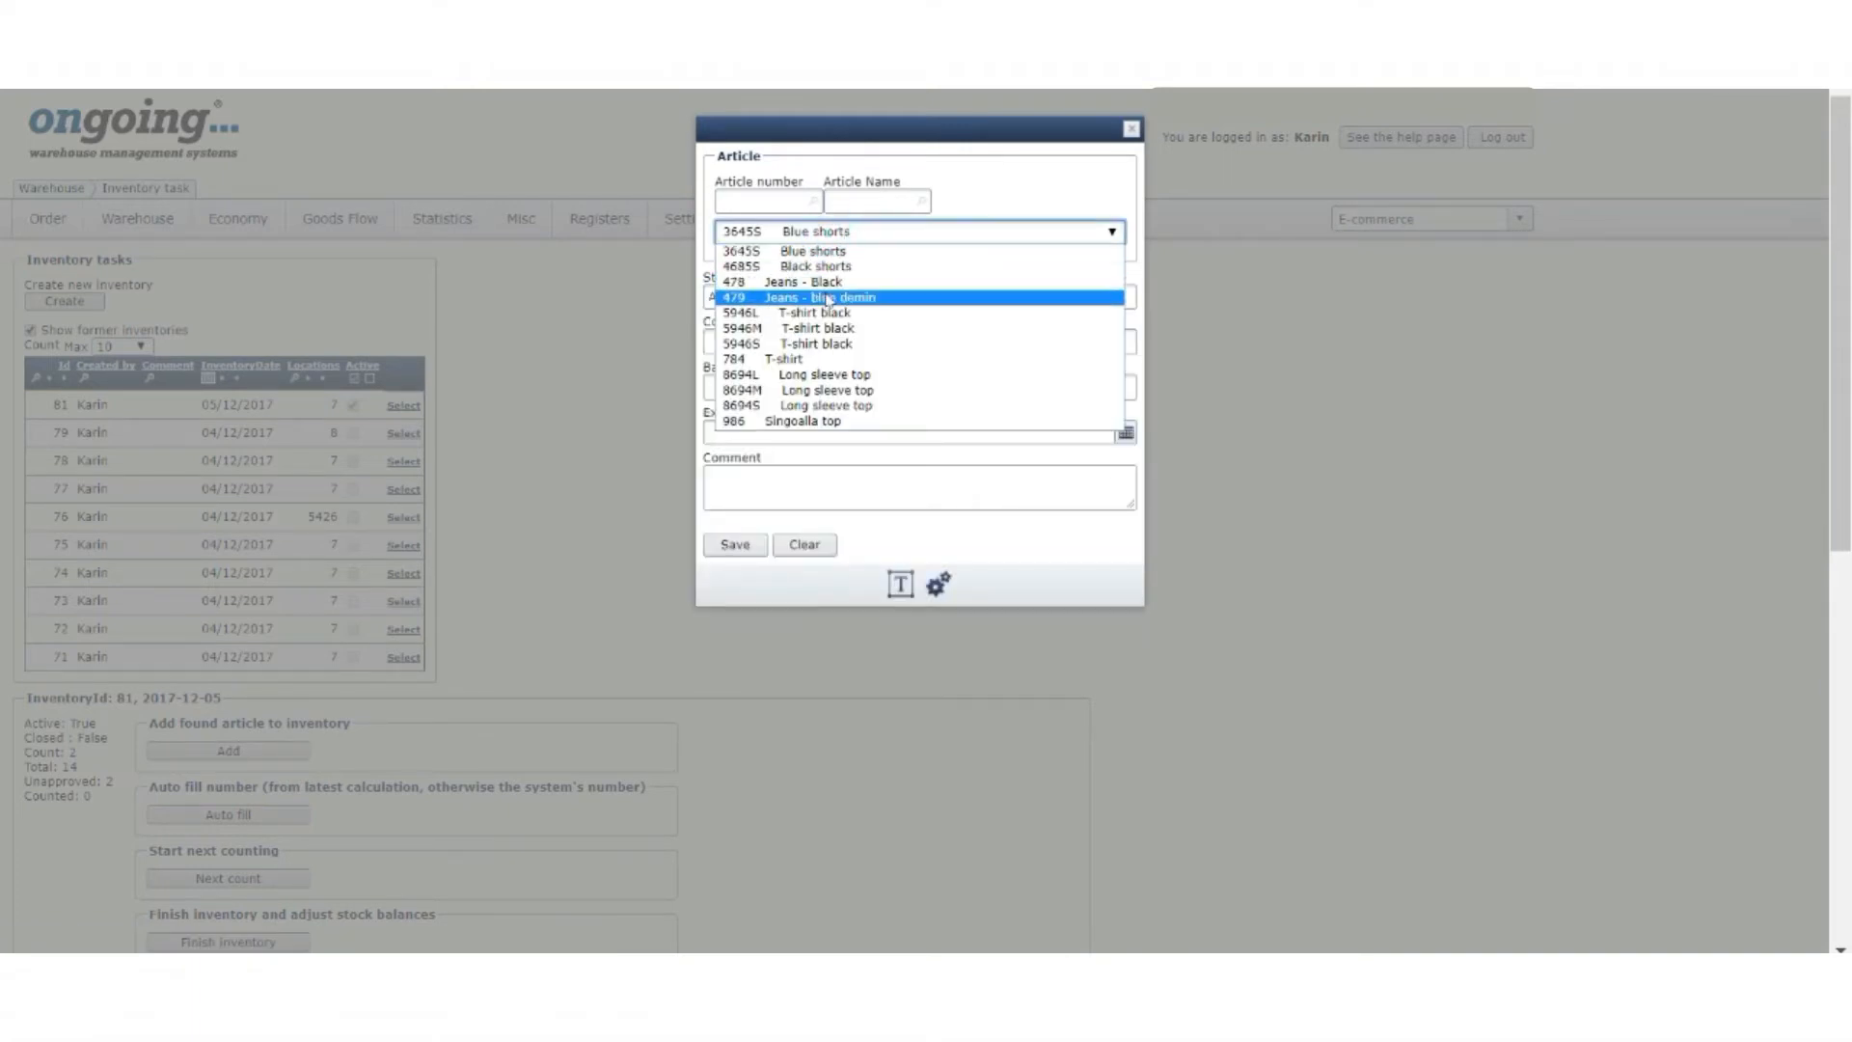
left_click(827, 301)
left_click(767, 340)
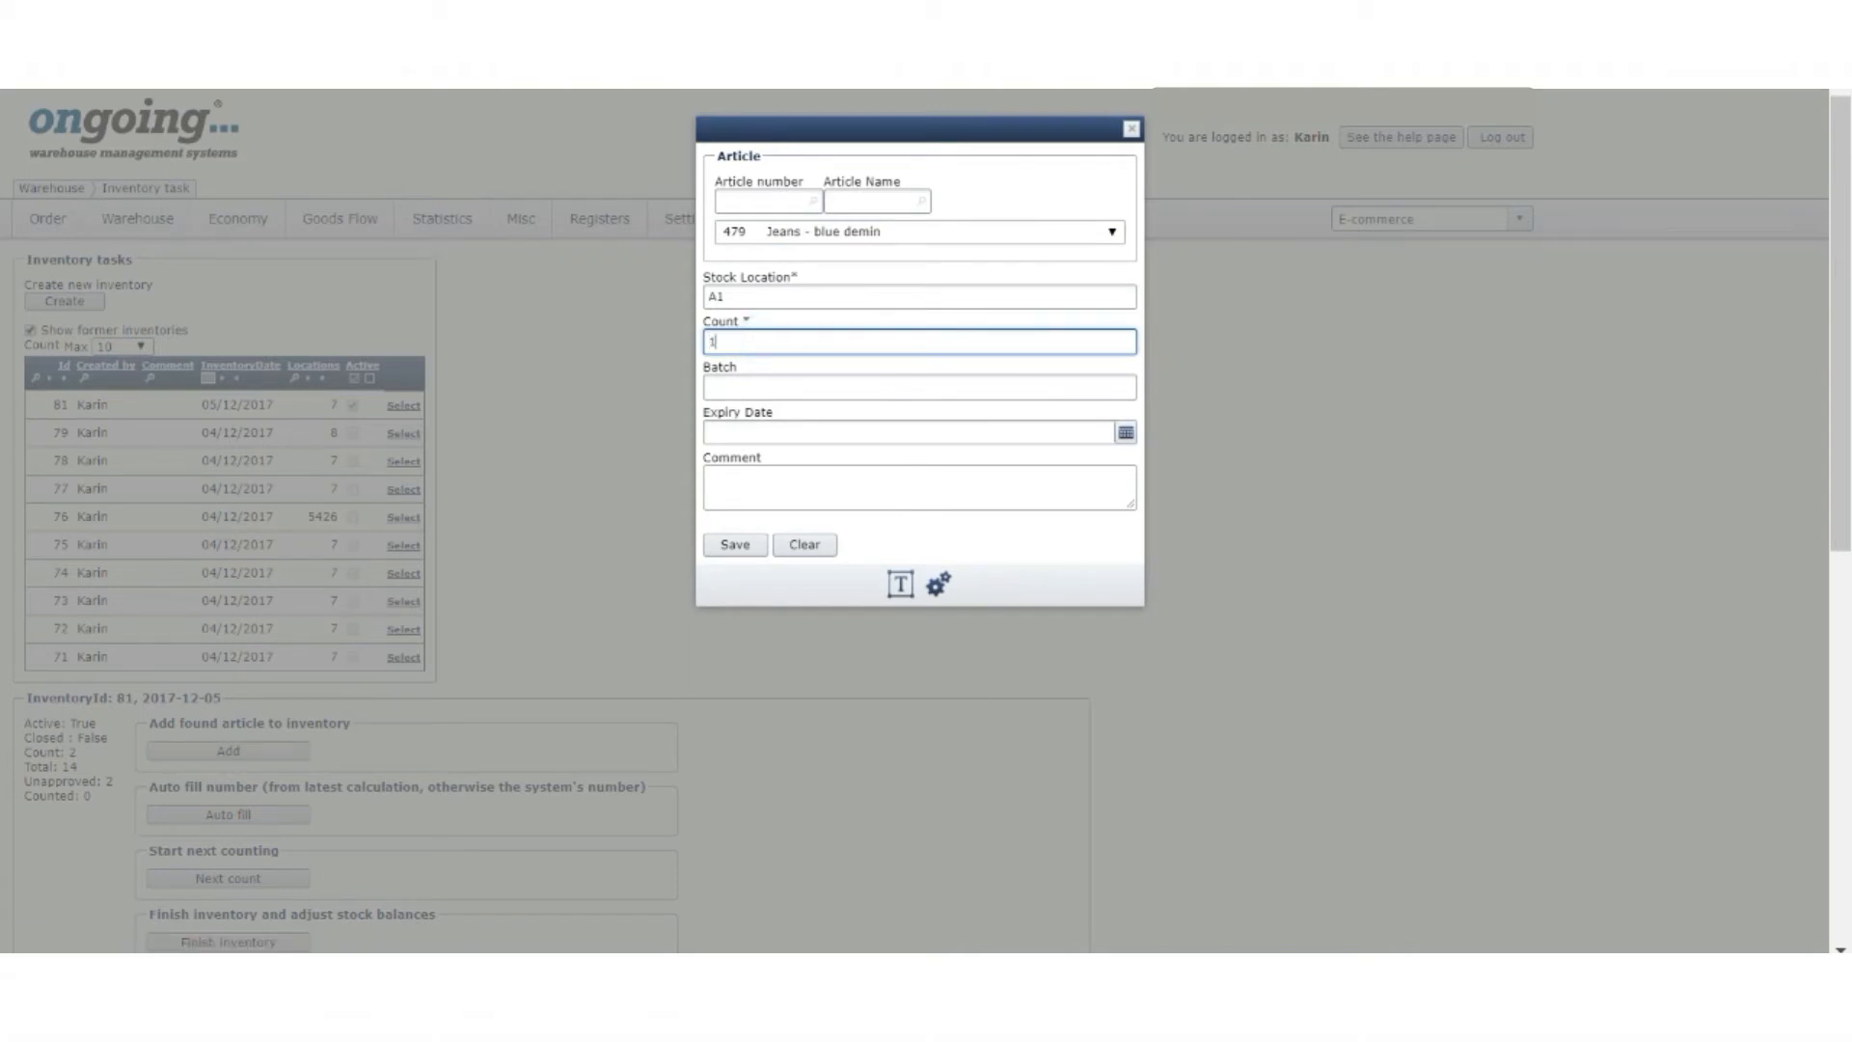
left_click(733, 545)
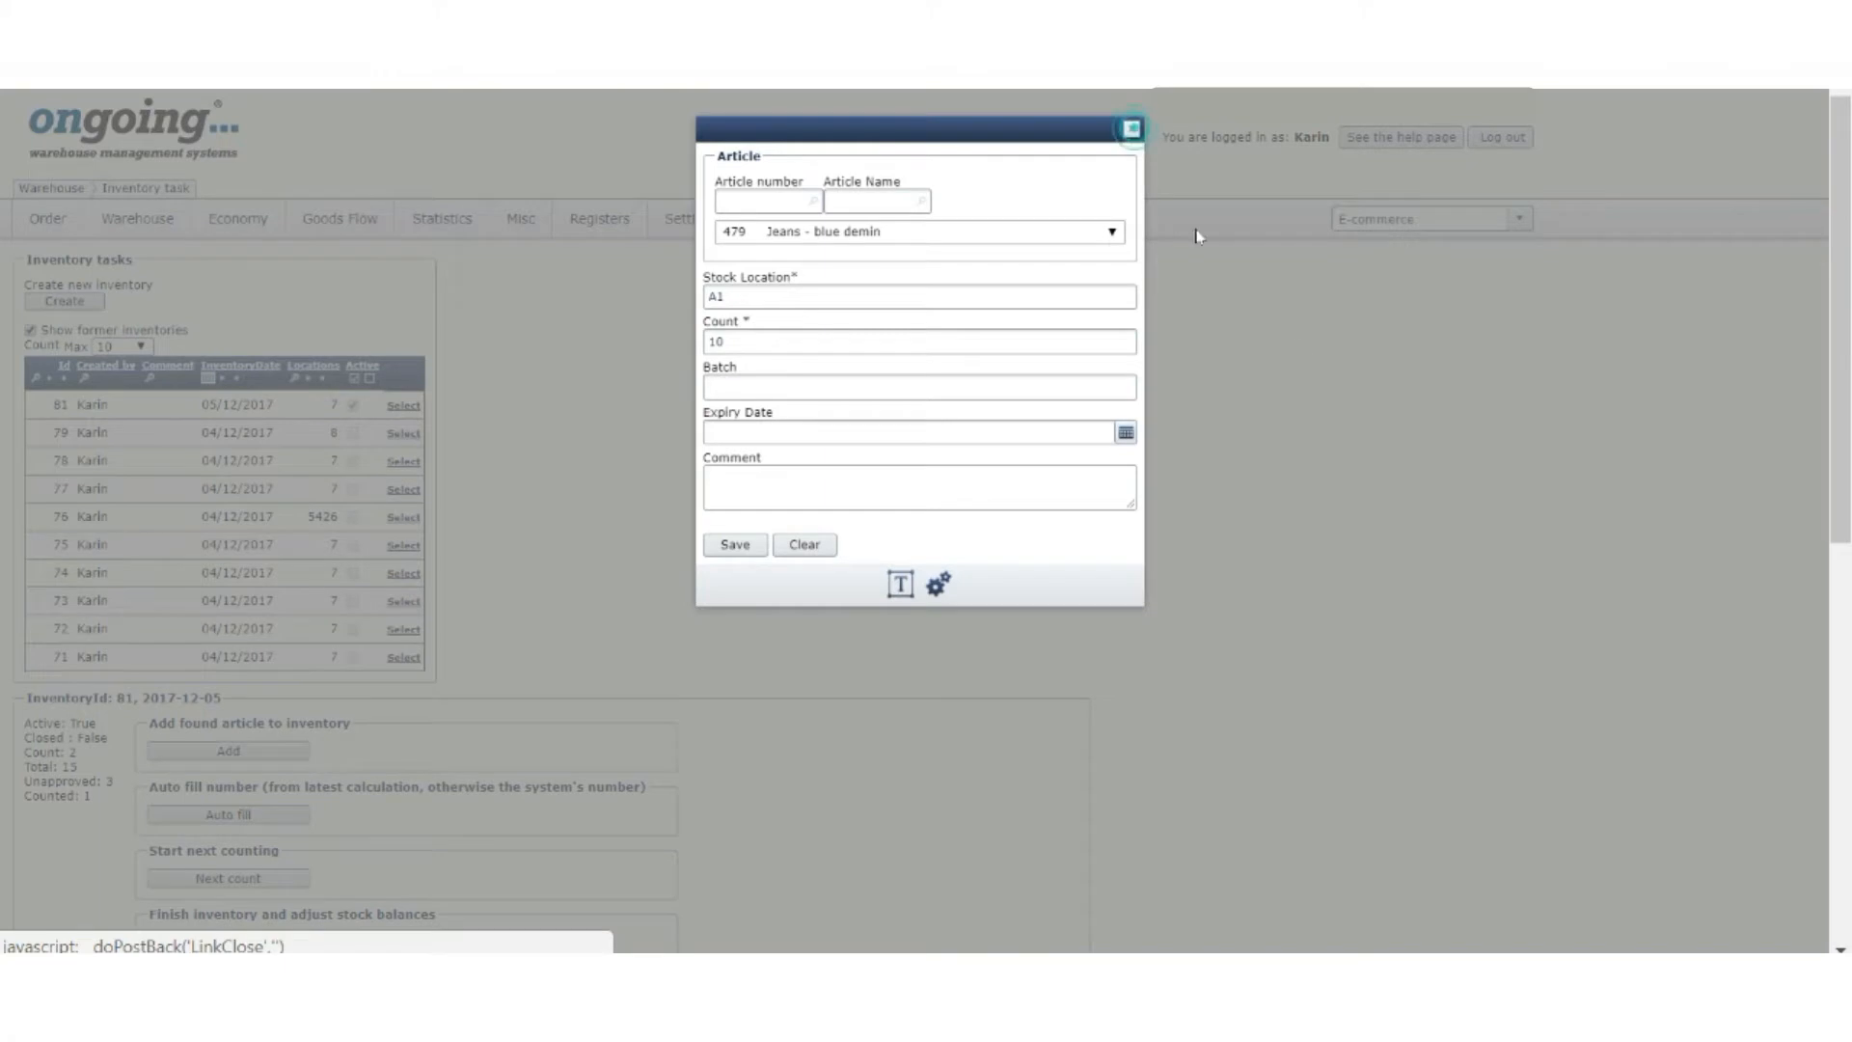
left_click(1130, 129)
scroll(1260, 579, "down", 8)
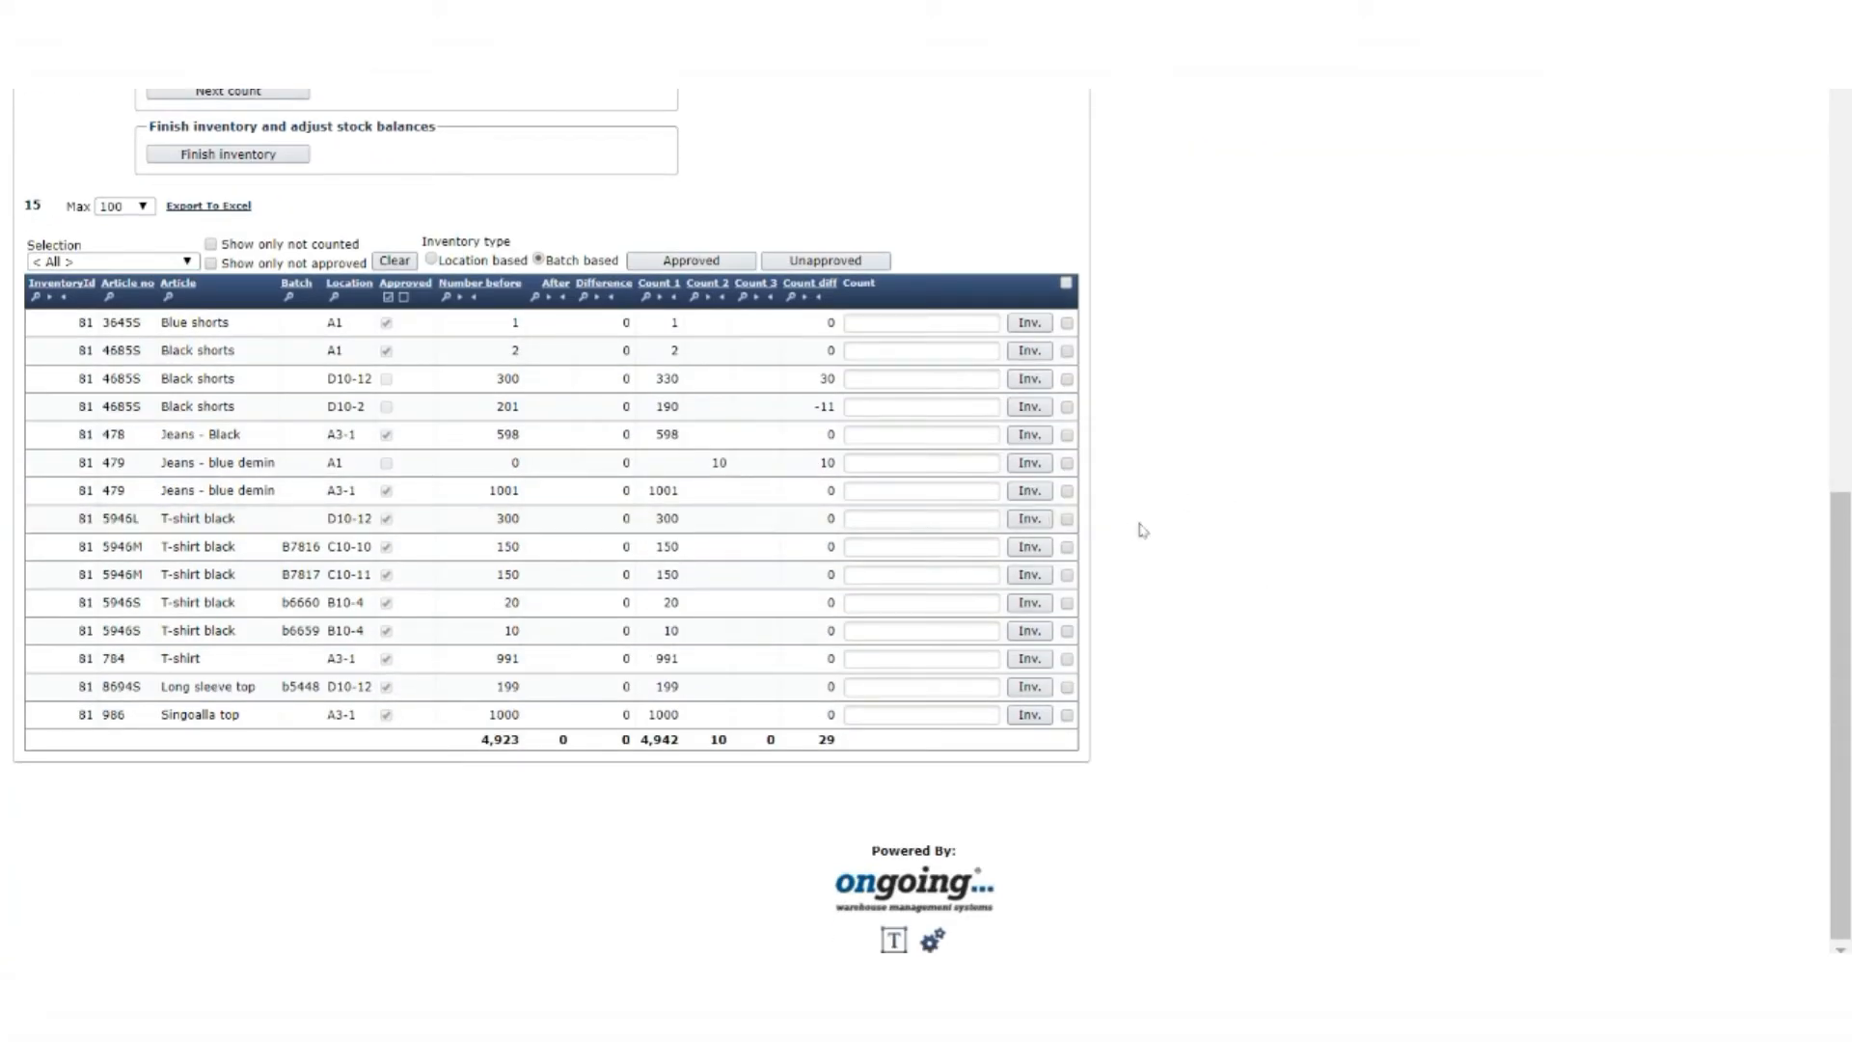
Step: Auto fill the counts for all inventory lines and register them as the second count
scroll(1143, 529, "up", 2)
left_click(280, 172)
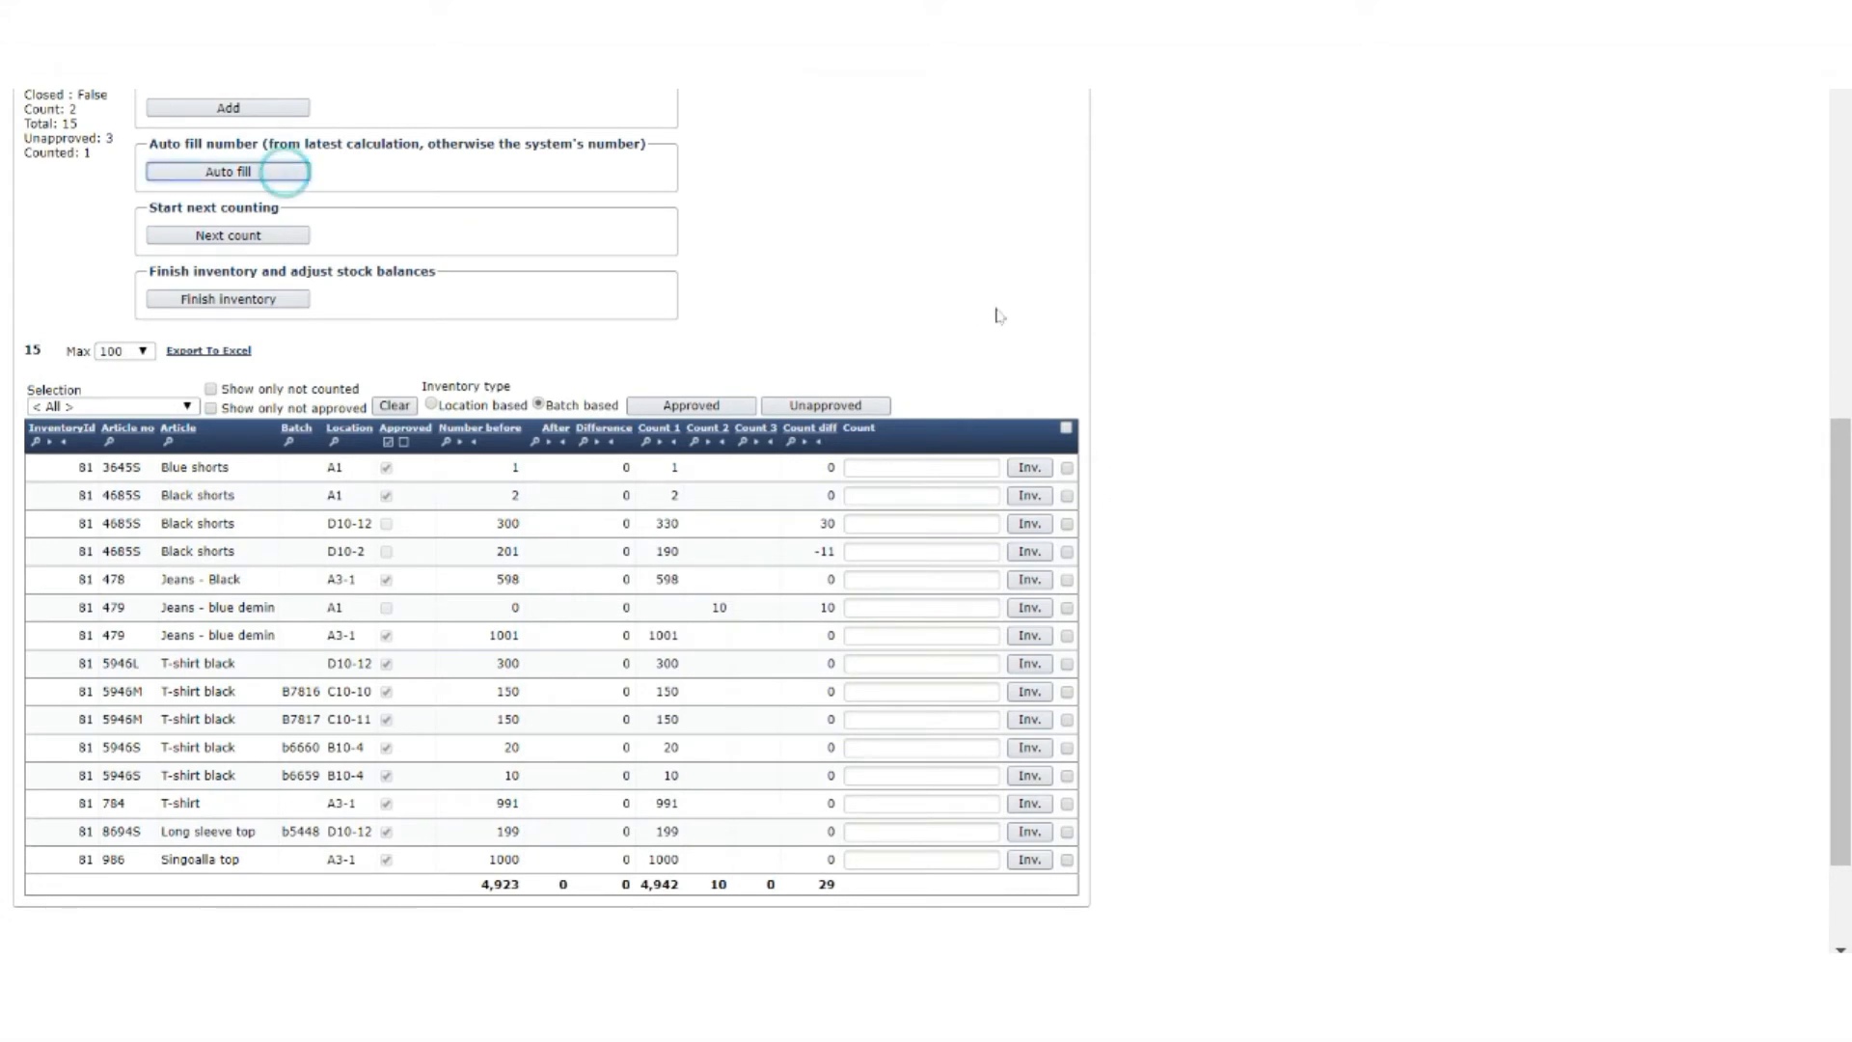
left_click(1030, 468)
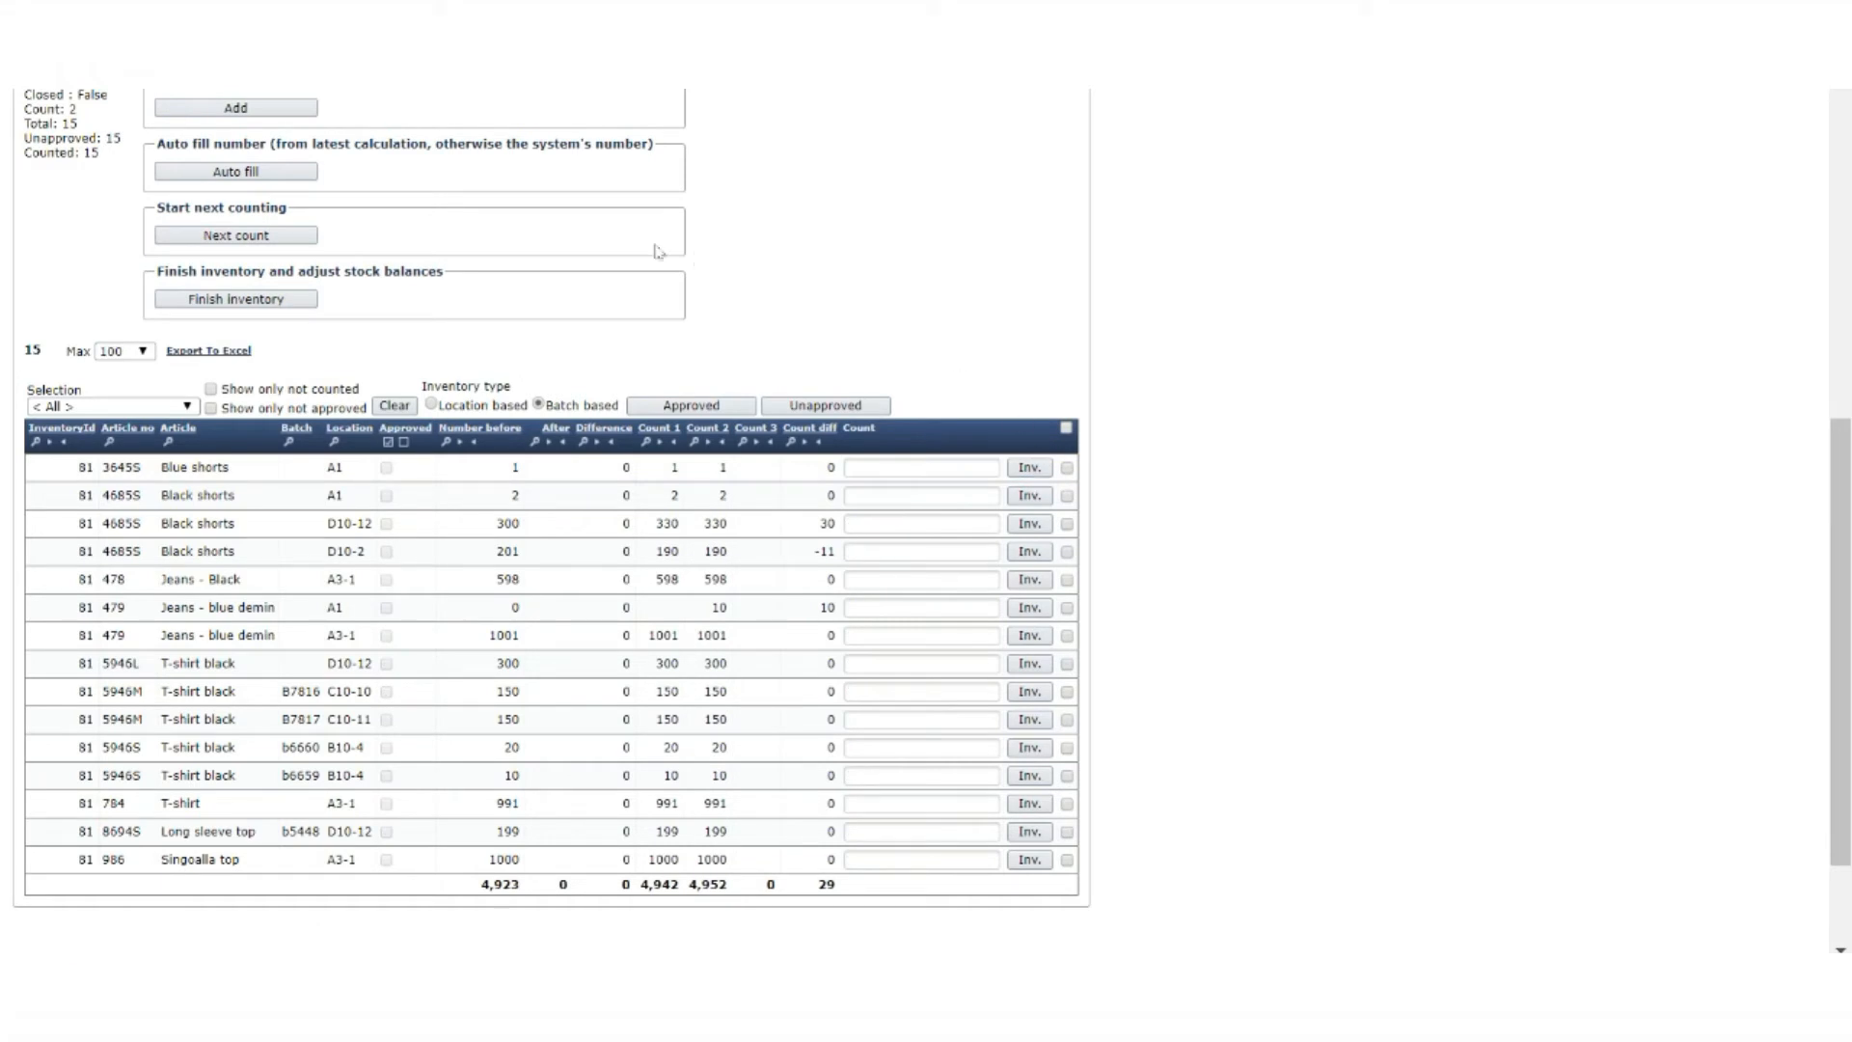
Step: Start the third counting round, auto fill its counts and register them
left_click(307, 235)
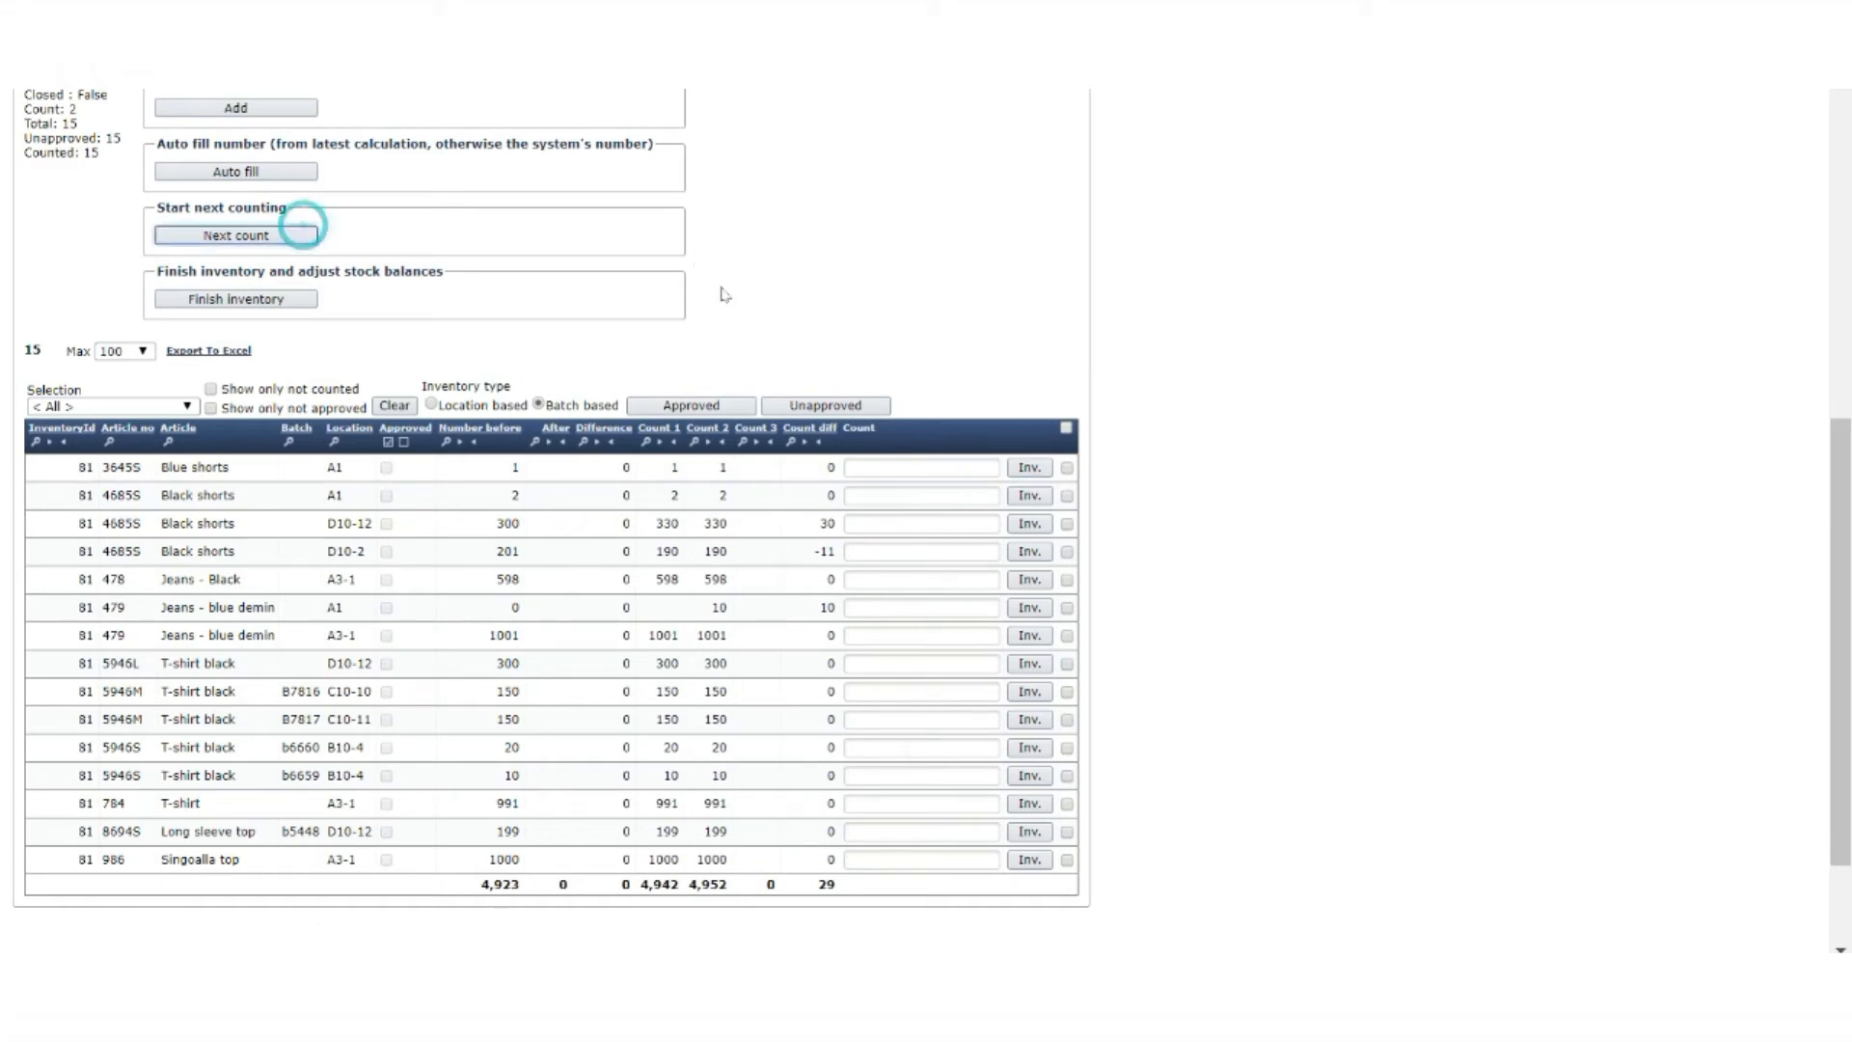
left_click(245, 170)
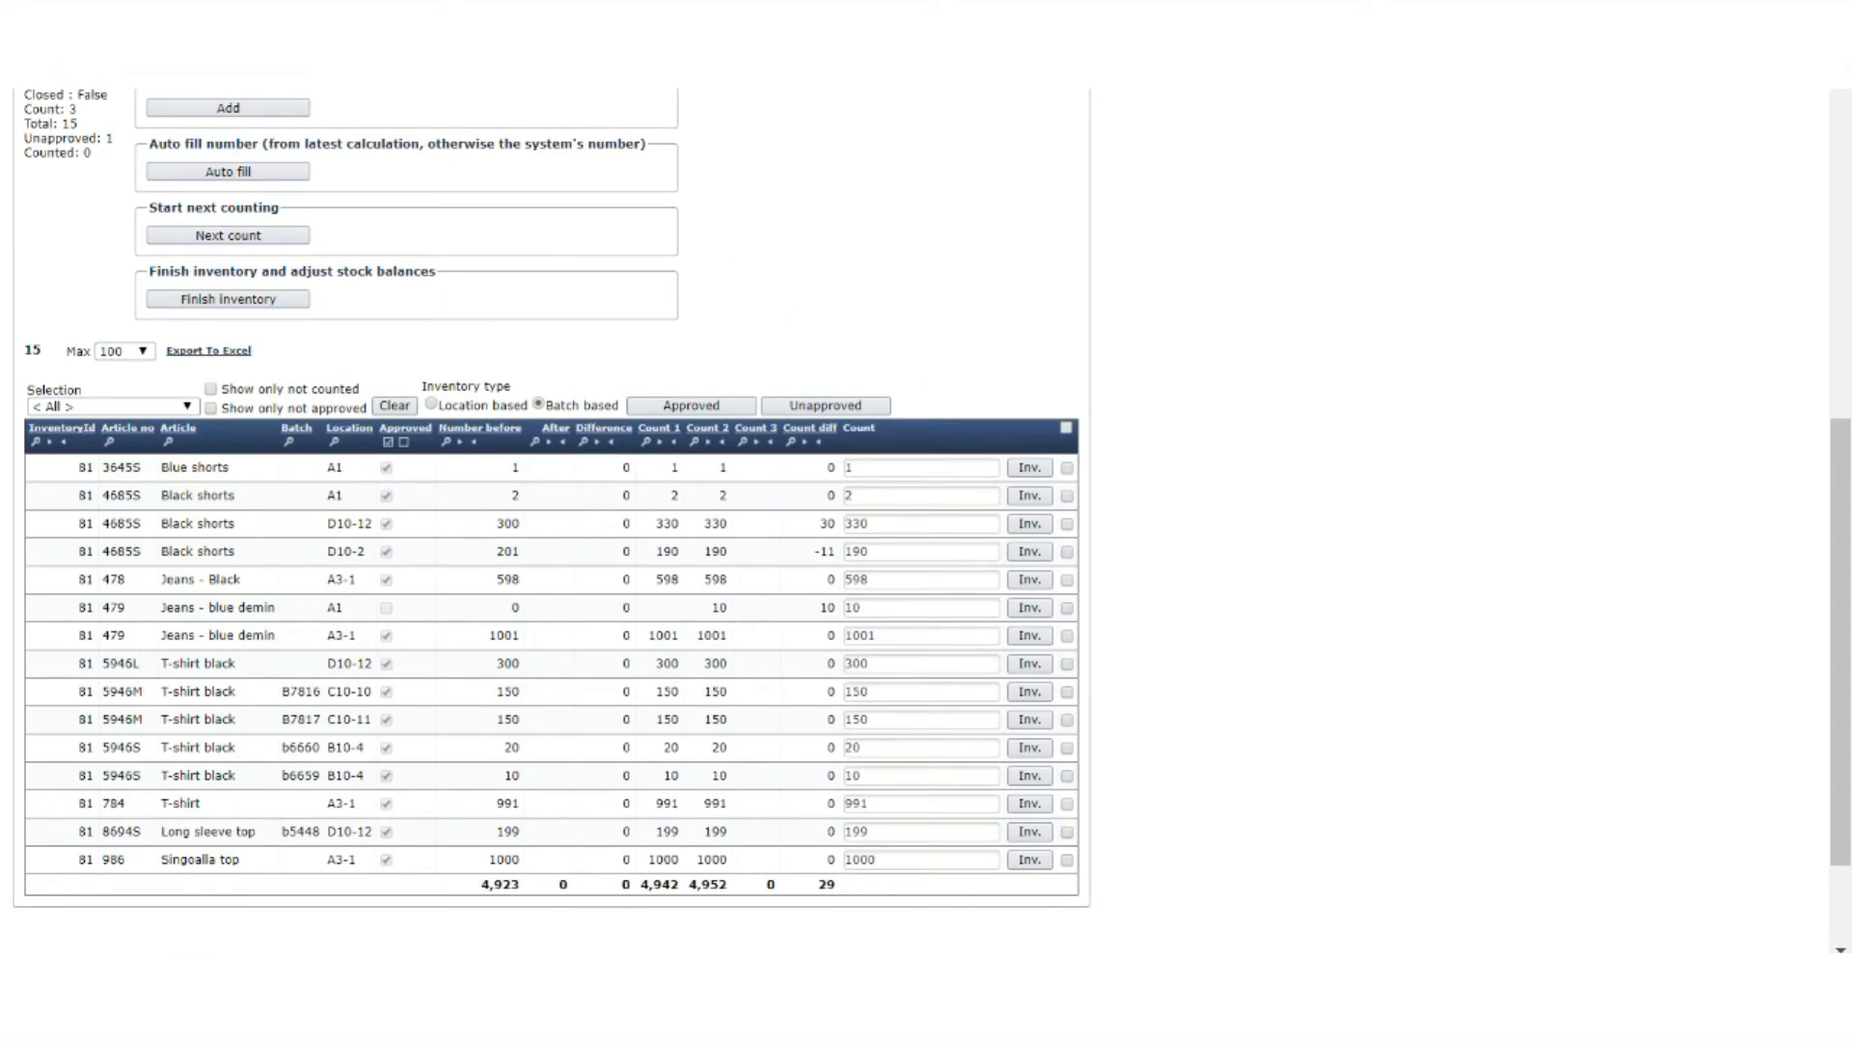
left_click(1029, 466)
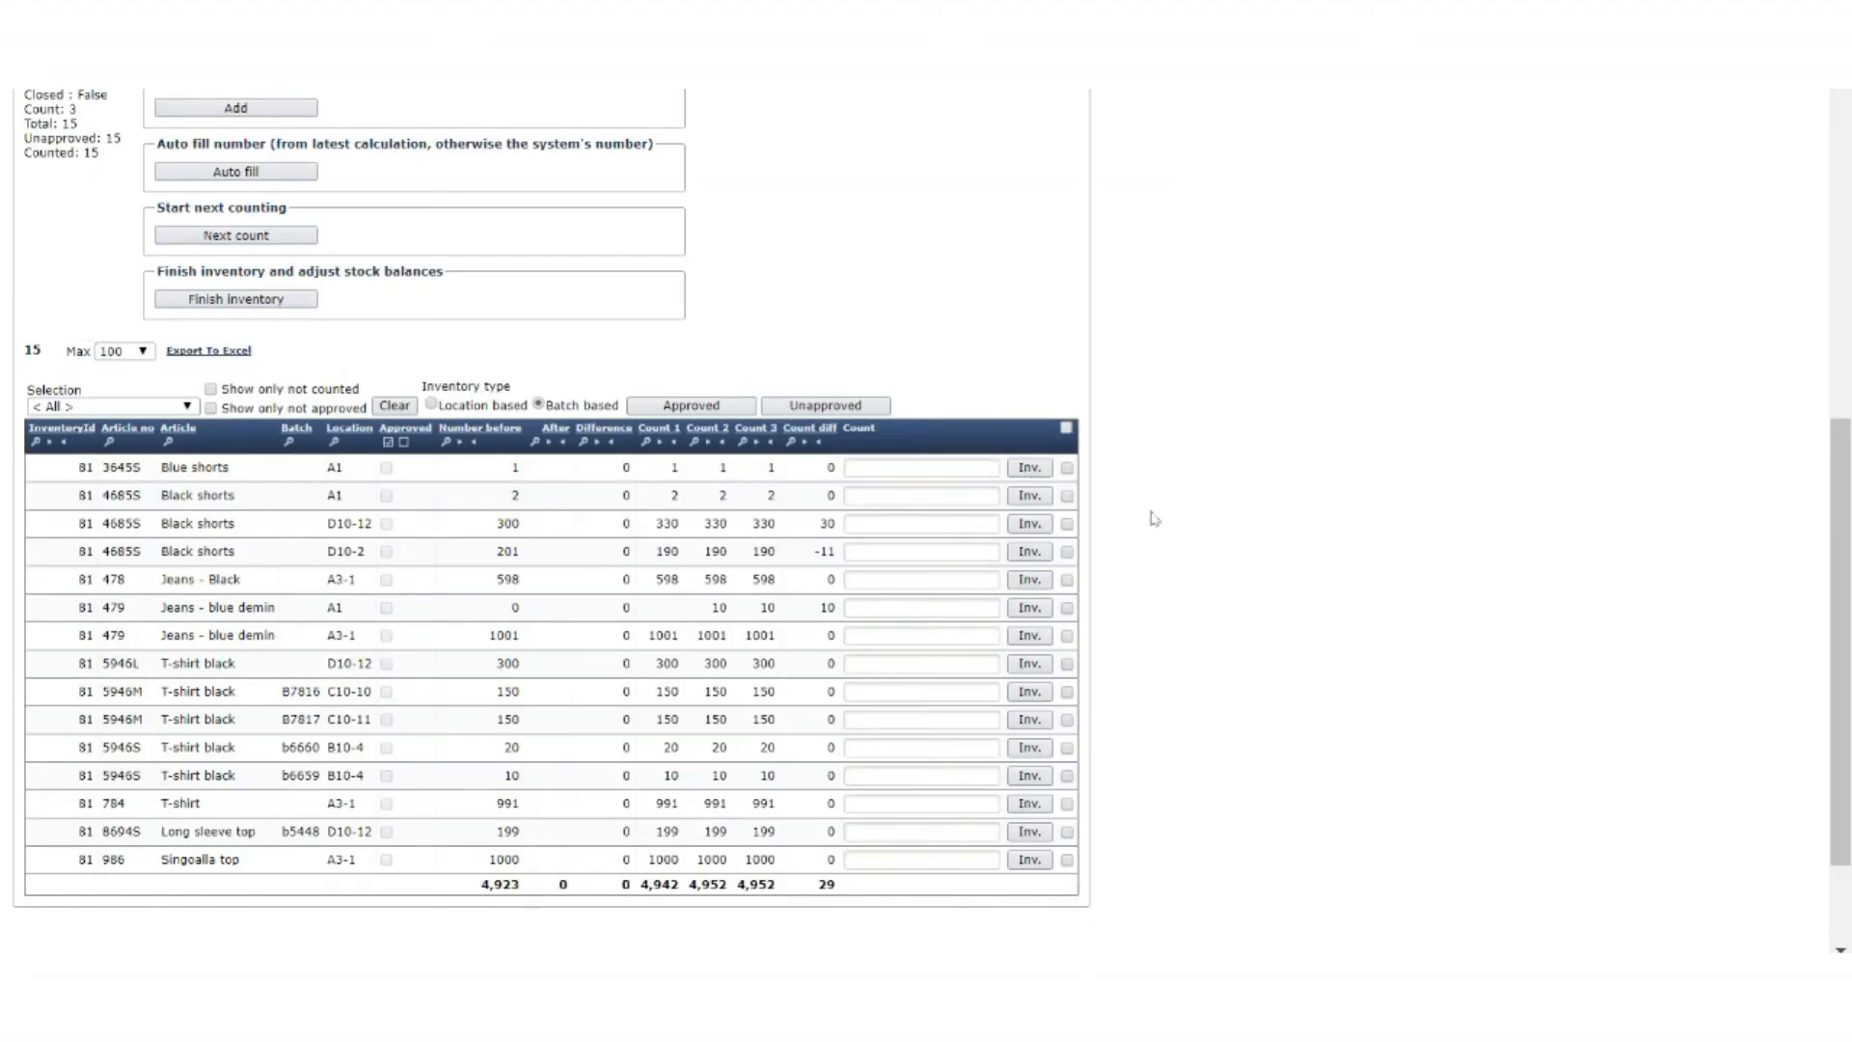
Step: Select all inventory lines and mark them as approved
scroll(1148, 519, "down", 3)
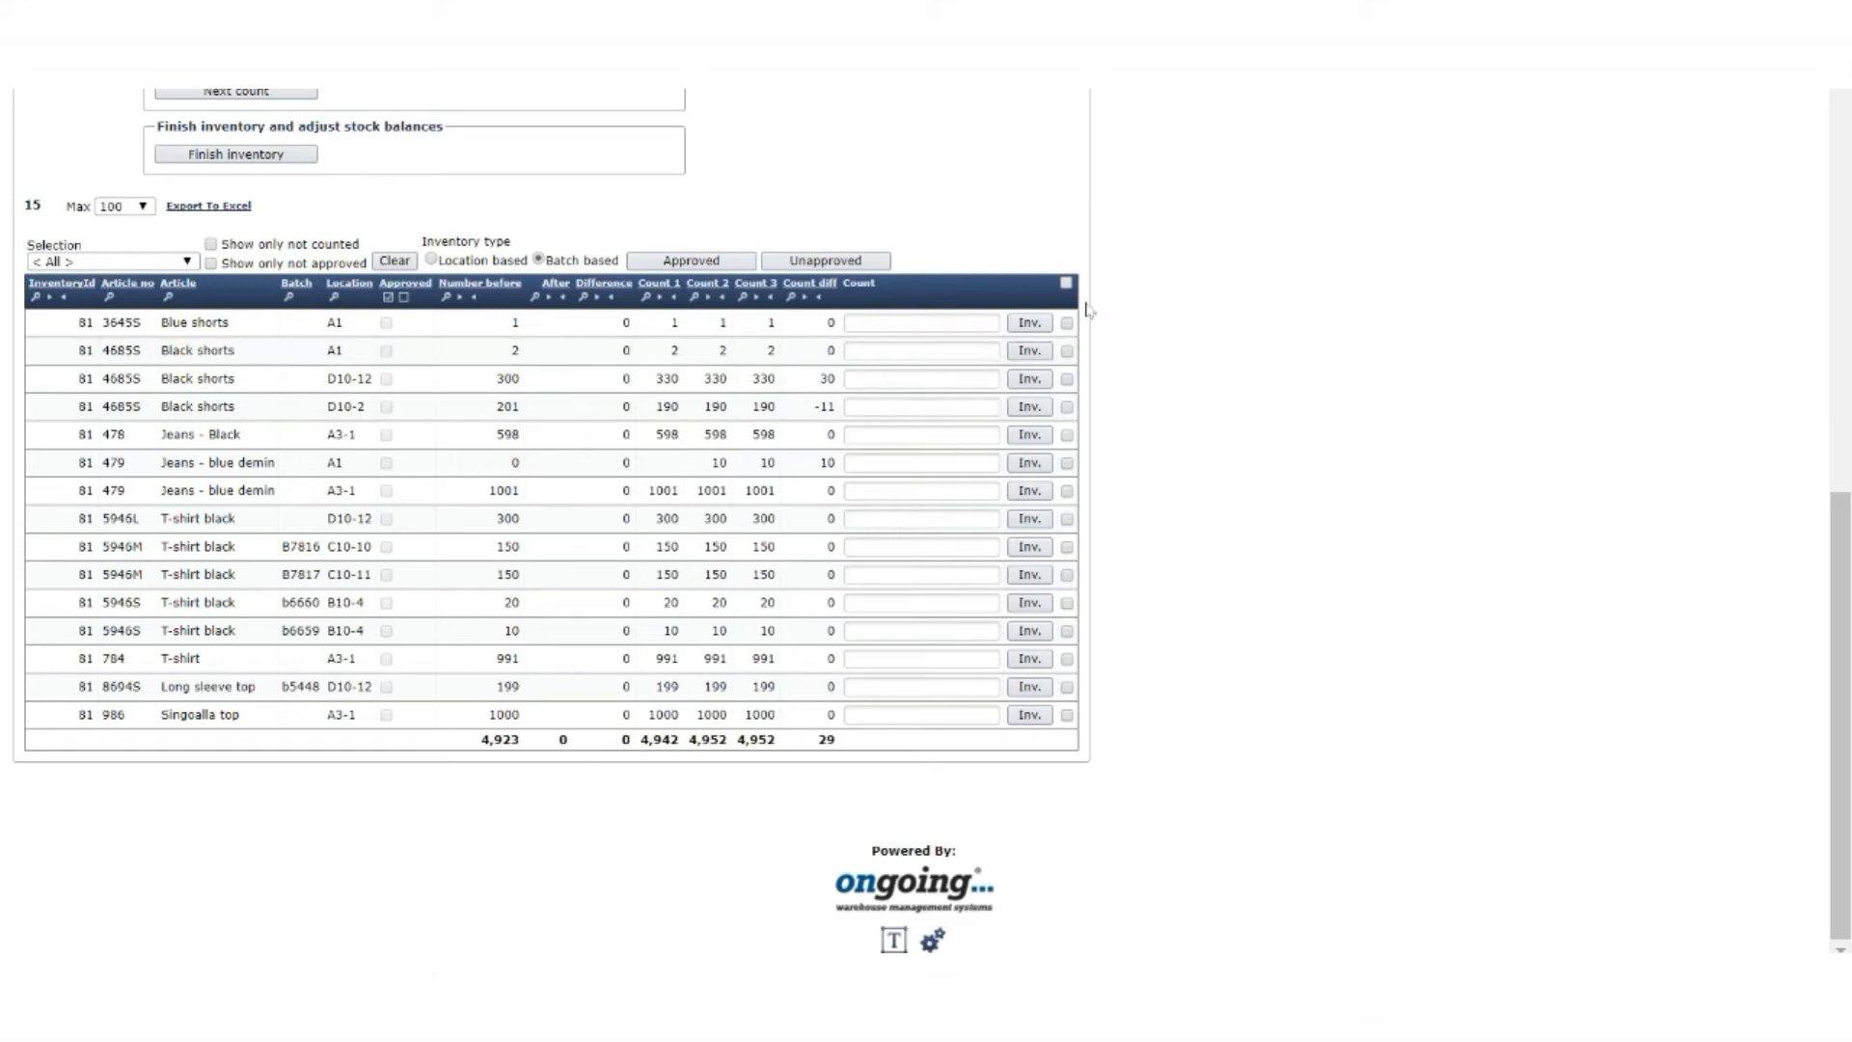
left_click(1066, 283)
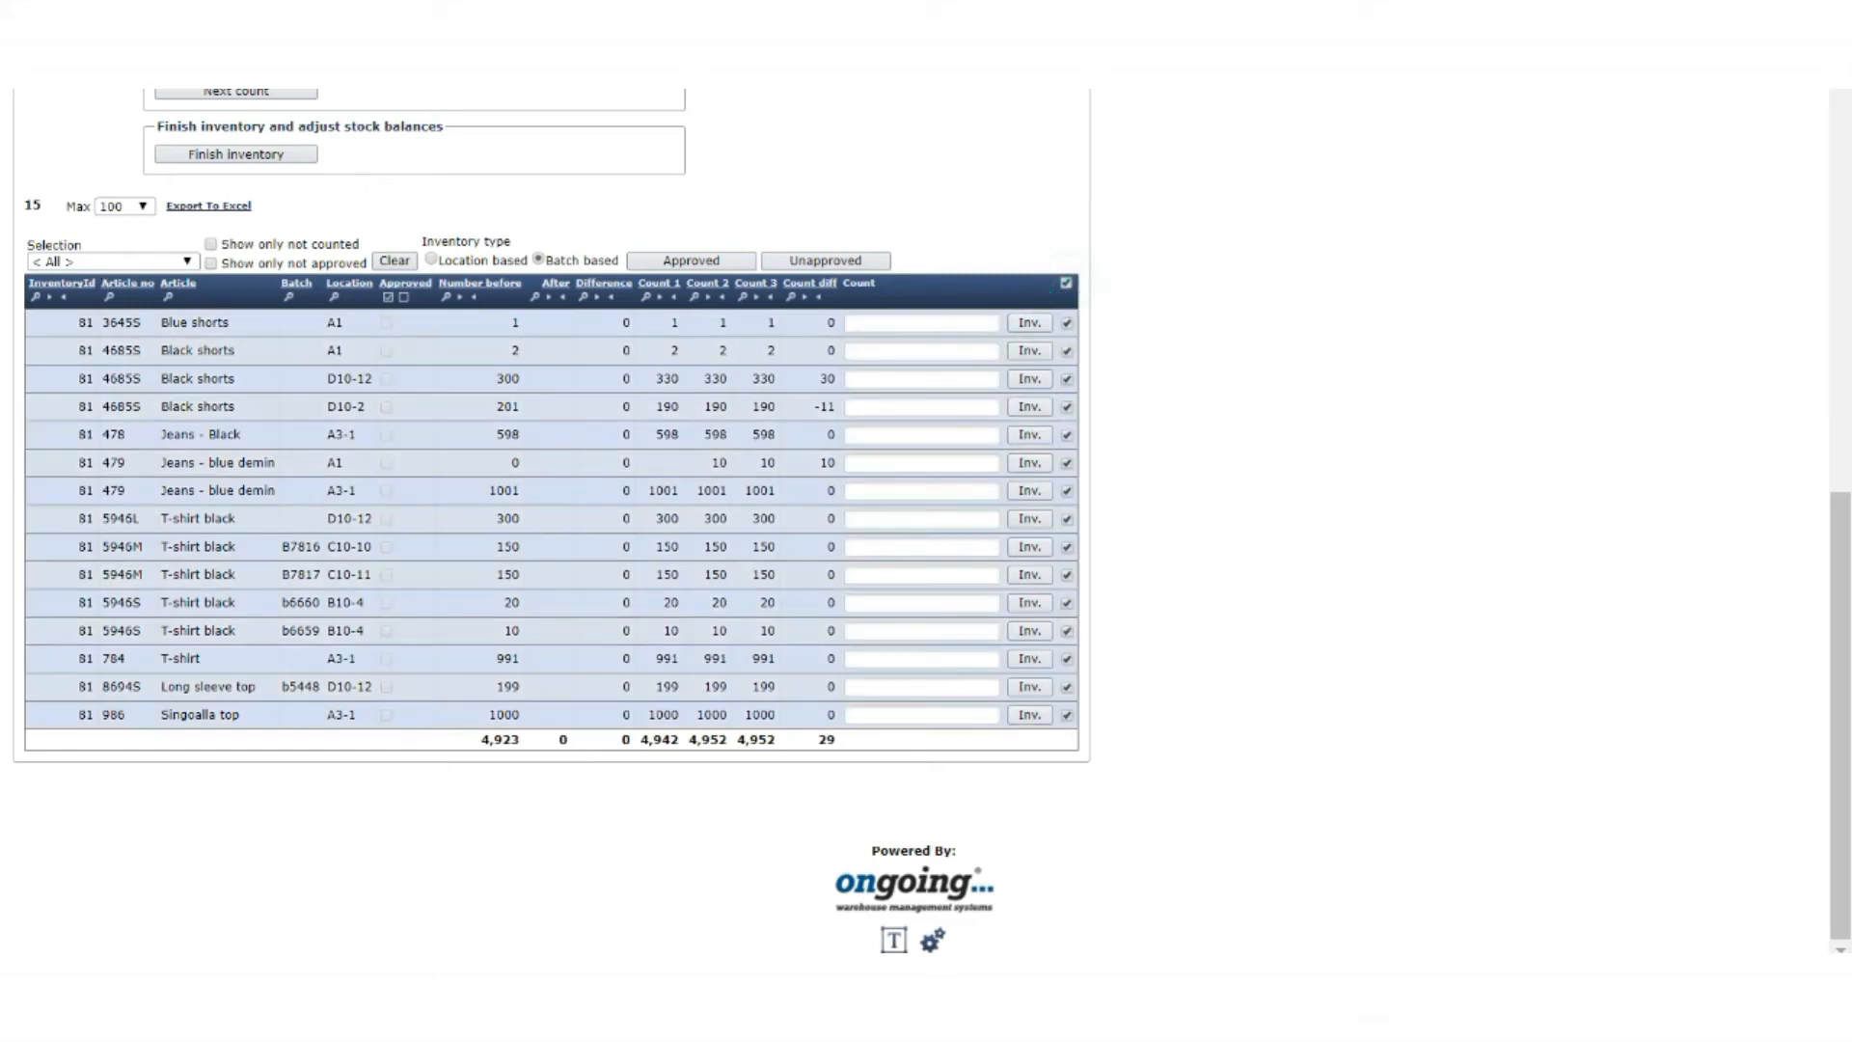
left_click(670, 258)
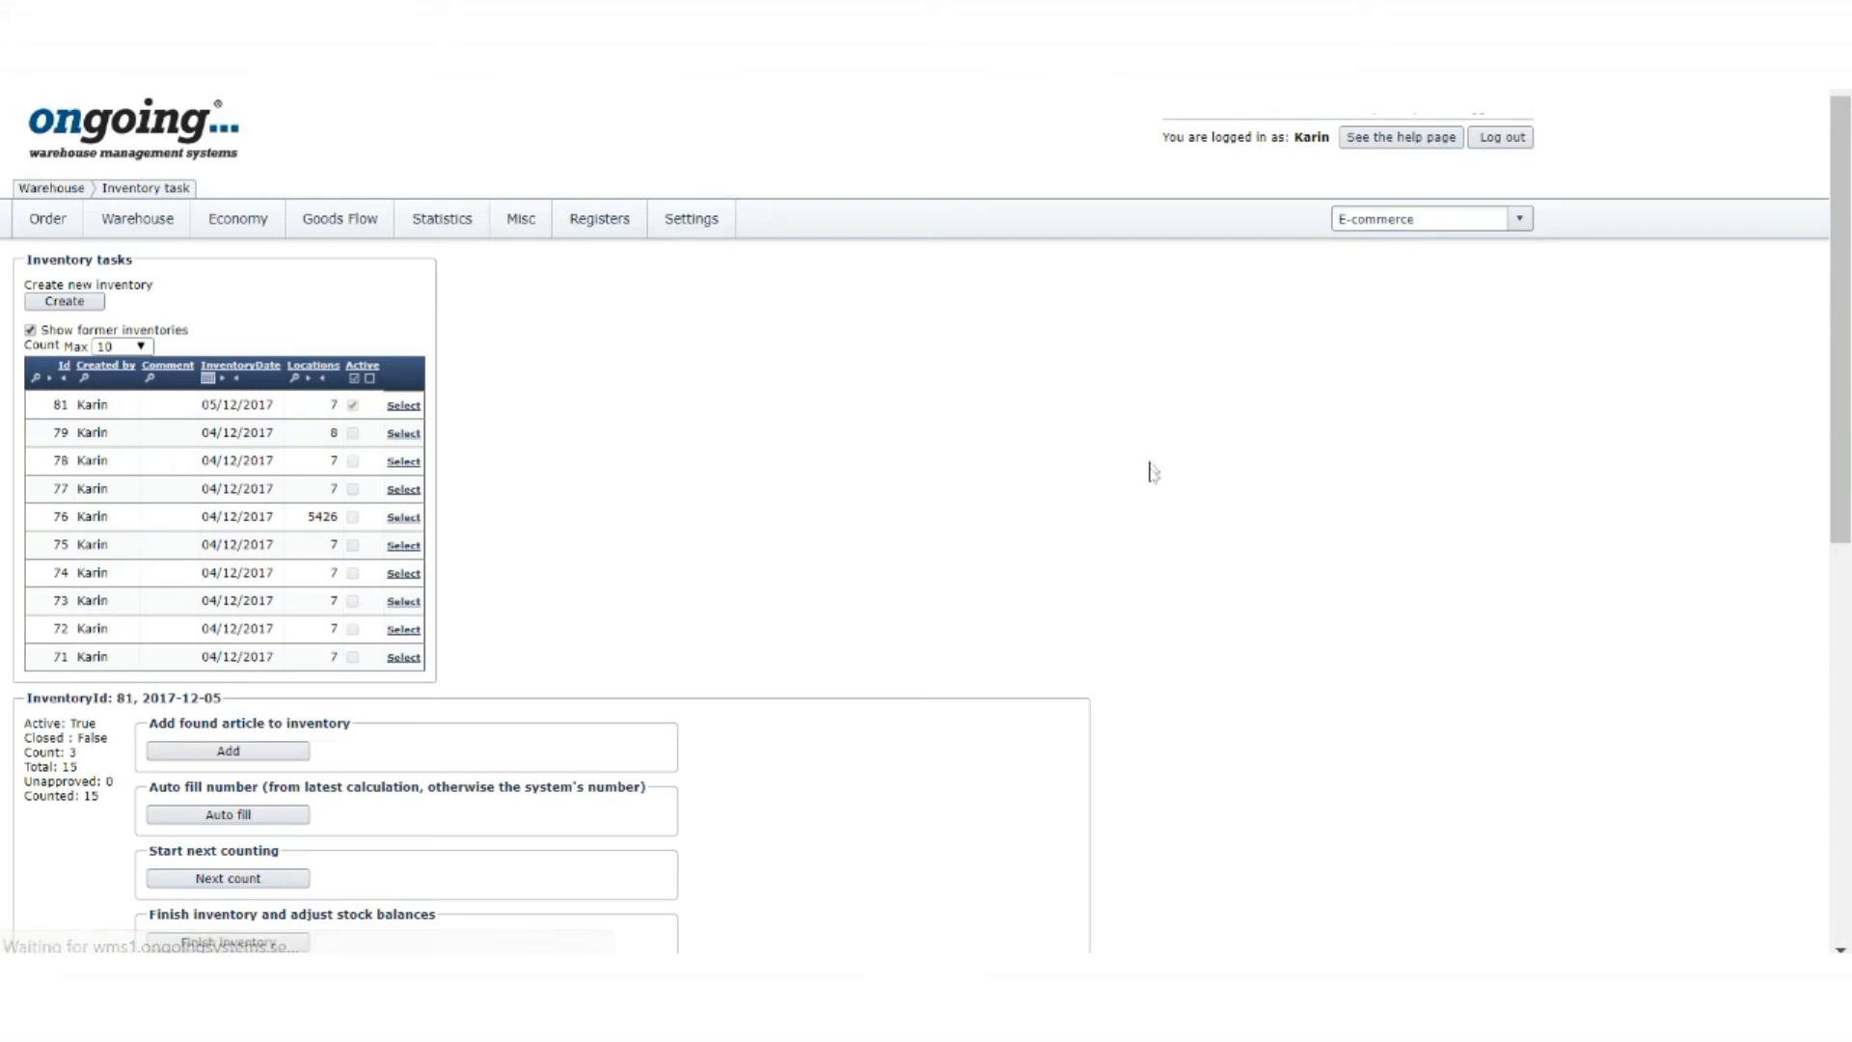